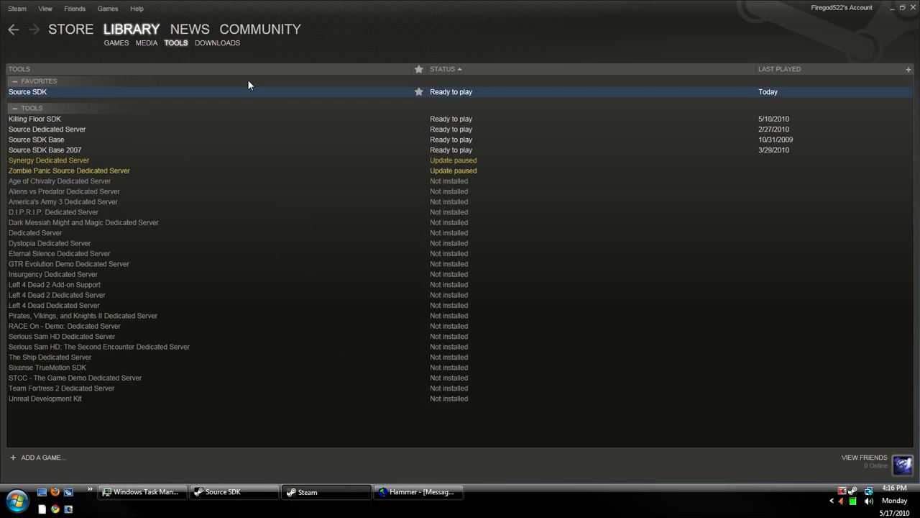
# Step: Bring up the Source SDK launcher and check that its engine version is Source Engine 2007
pyautogui.click(244, 495)
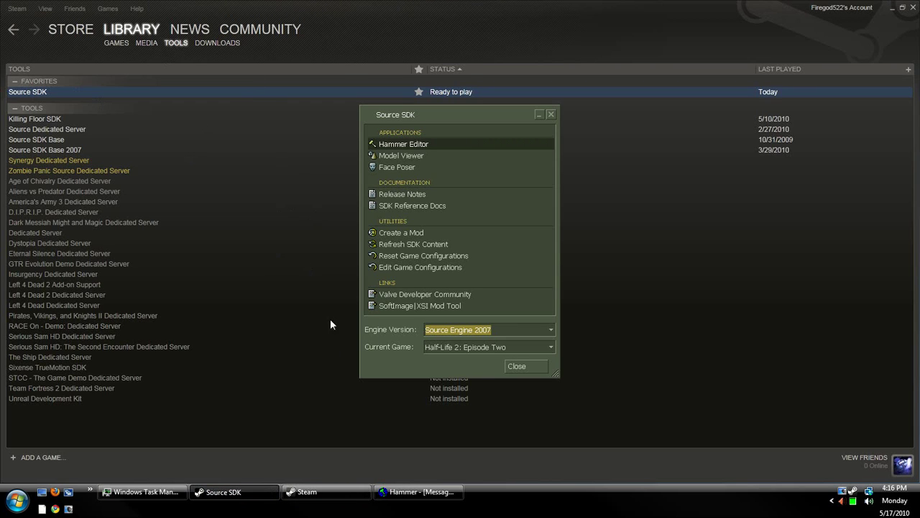
pyautogui.click(445, 331)
pyautogui.click(446, 333)
# Step: Switch to Hammer and create a new map
pyautogui.click(392, 492)
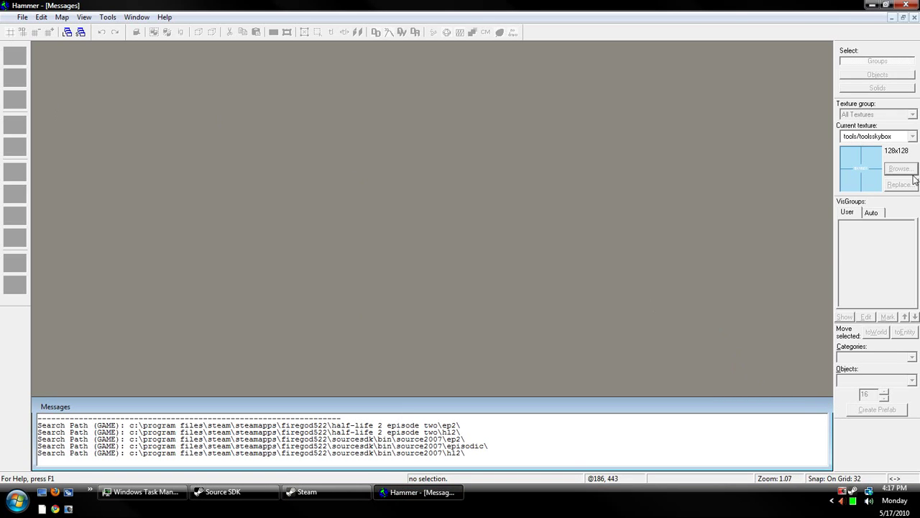
pyautogui.click(22, 16)
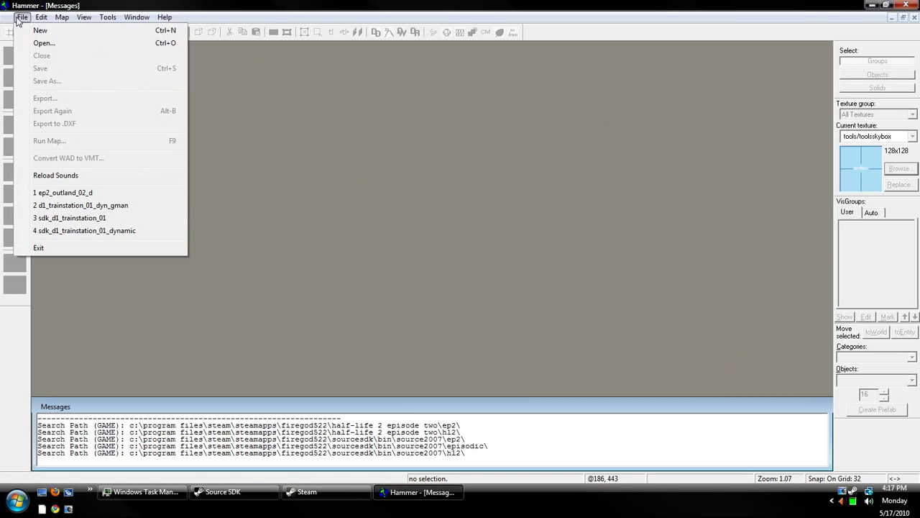
pyautogui.click(30, 30)
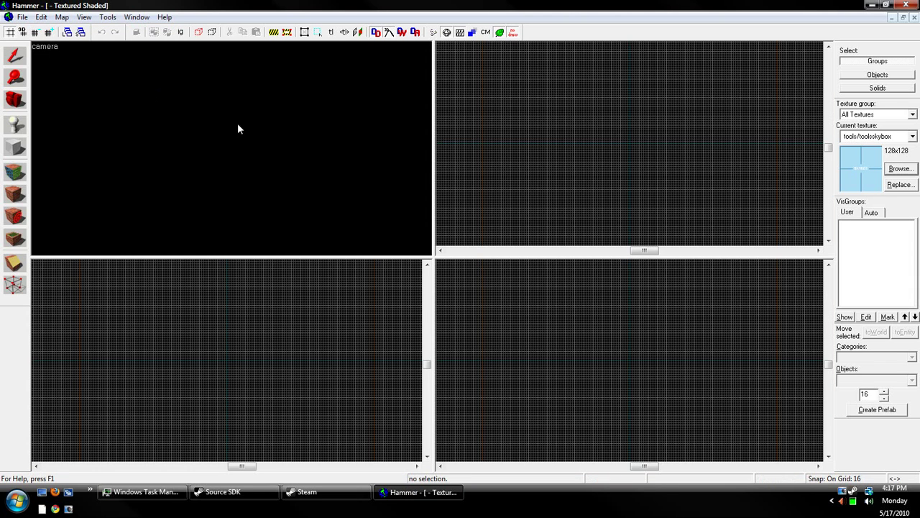
# Step: Choose brick/brickfloor001a as the current texture and switch the camera view to 3D Wireframe
pyautogui.click(15, 147)
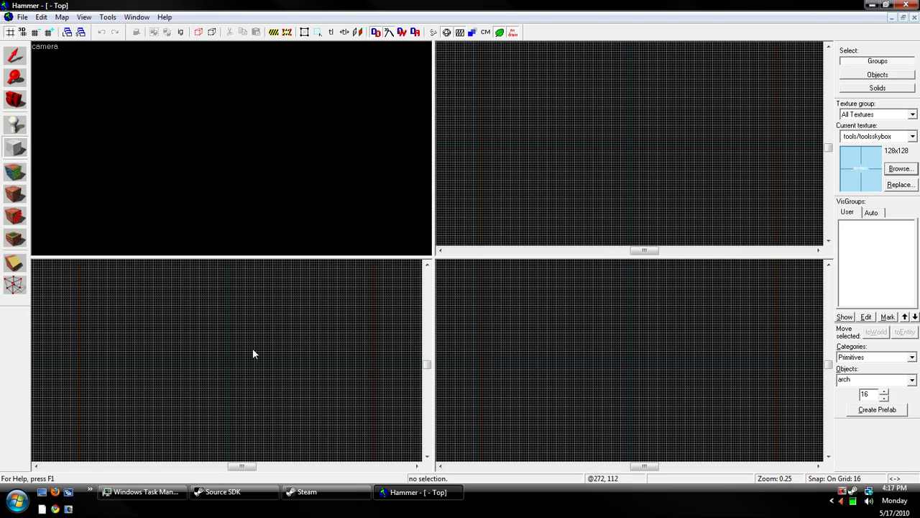
pyautogui.click(905, 170)
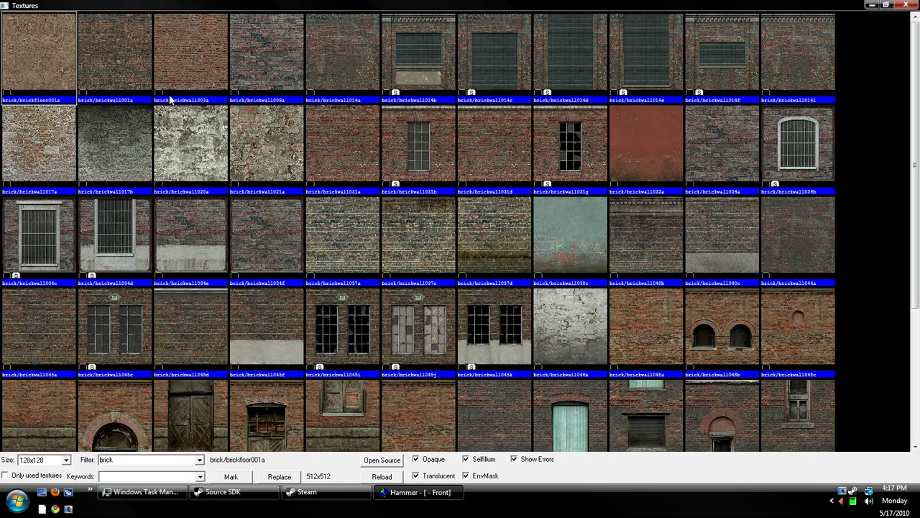
pyautogui.doubleClick(39, 75)
pyautogui.click(45, 46)
pyautogui.click(62, 103)
pyautogui.click(15, 55)
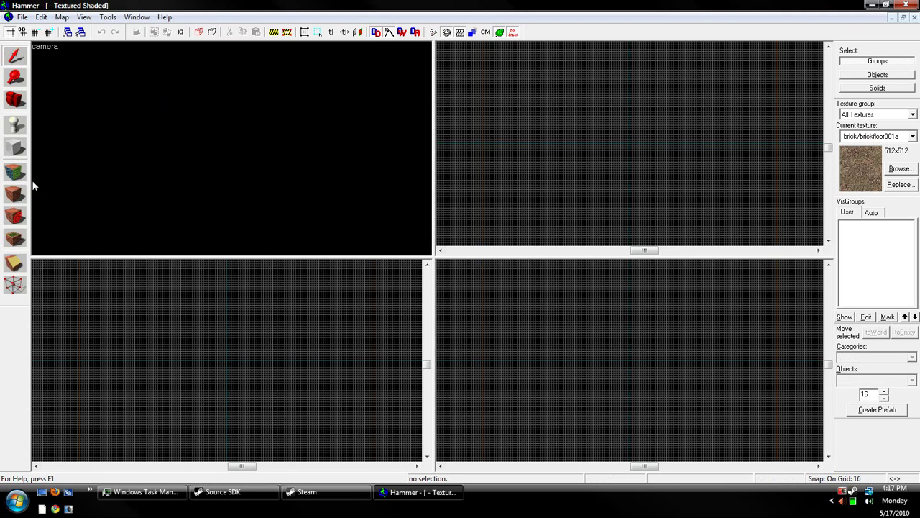
# Step: Activate the block creation tool and raise the grid size to 128 units
pyautogui.click(20, 149)
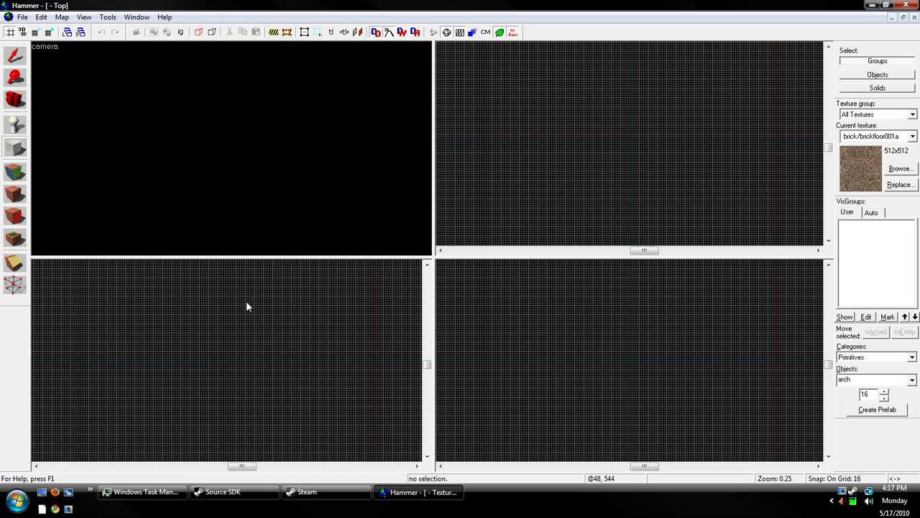
pyautogui.press(']')
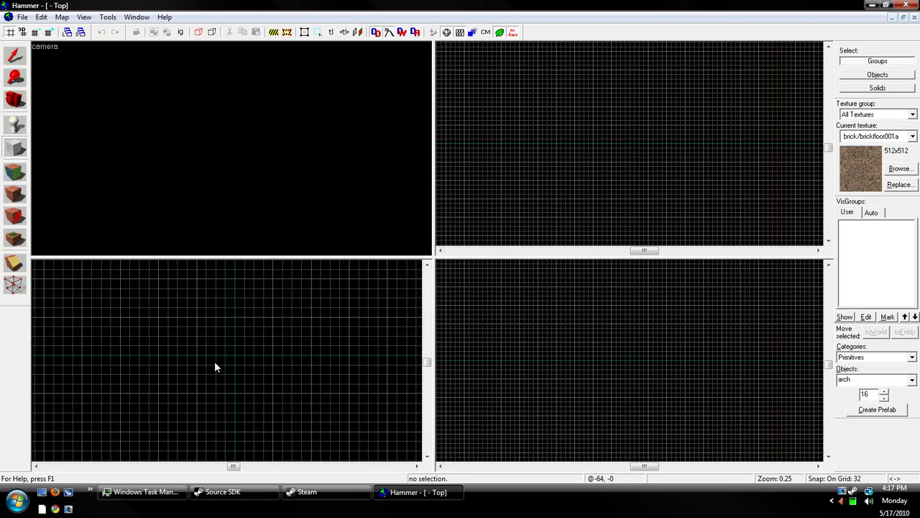
pyautogui.press(']')
pyautogui.press(']')
pyautogui.scroll(1, 163, 354)
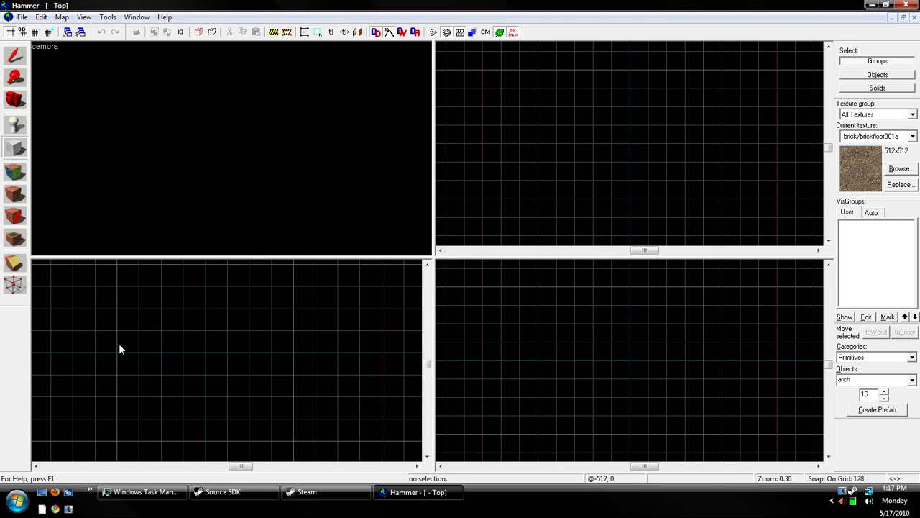
pyautogui.moveTo(119, 351)
pyautogui.mouseDown()
pyautogui.moveTo(153, 272)
pyautogui.moveTo(139, 298)
pyautogui.moveTo(197, 307)
pyautogui.moveTo(156, 312)
pyautogui.moveTo(172, 317)
pyautogui.mouseUp()
pyautogui.scroll(-2, 191, 303)
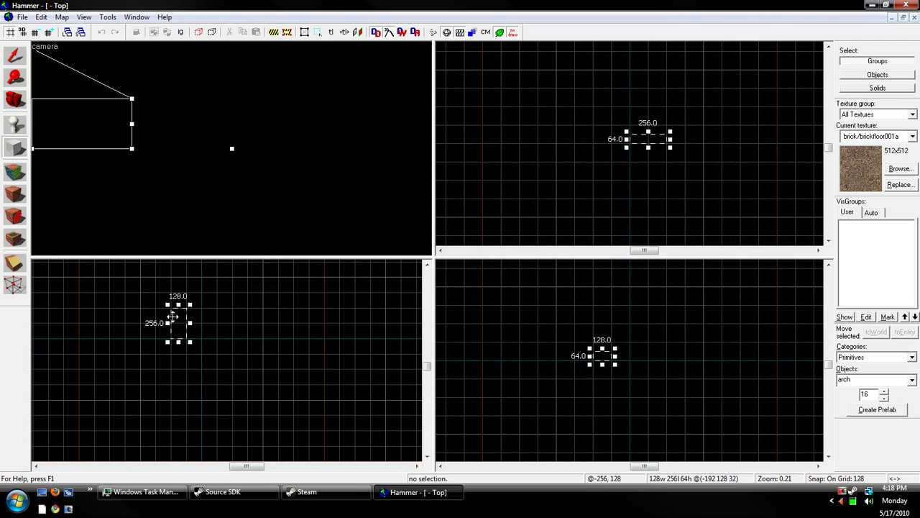
pyautogui.moveTo(602, 349); pyautogui.dragTo(606, 341)
pyautogui.press('z')
pyautogui.press('s')
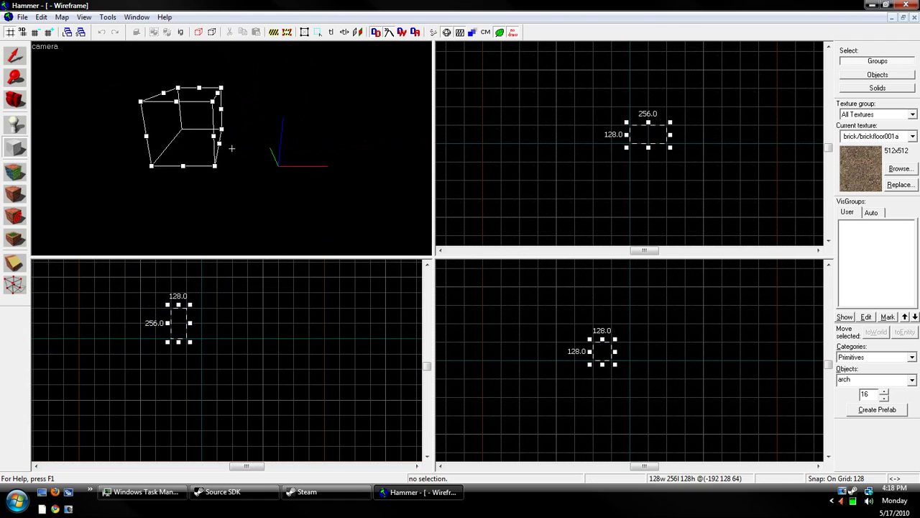
pyautogui.press('w')
pyautogui.press('z')
pyautogui.press('Return')
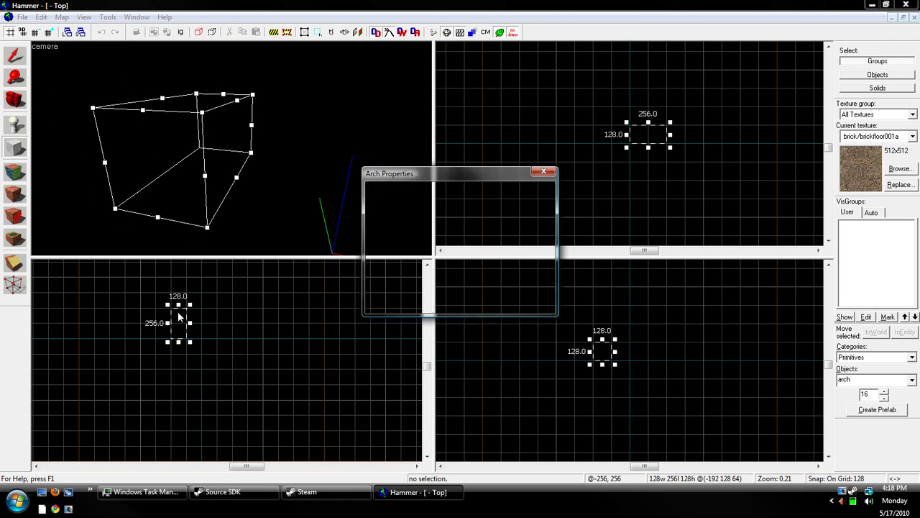
pyautogui.click(528, 299)
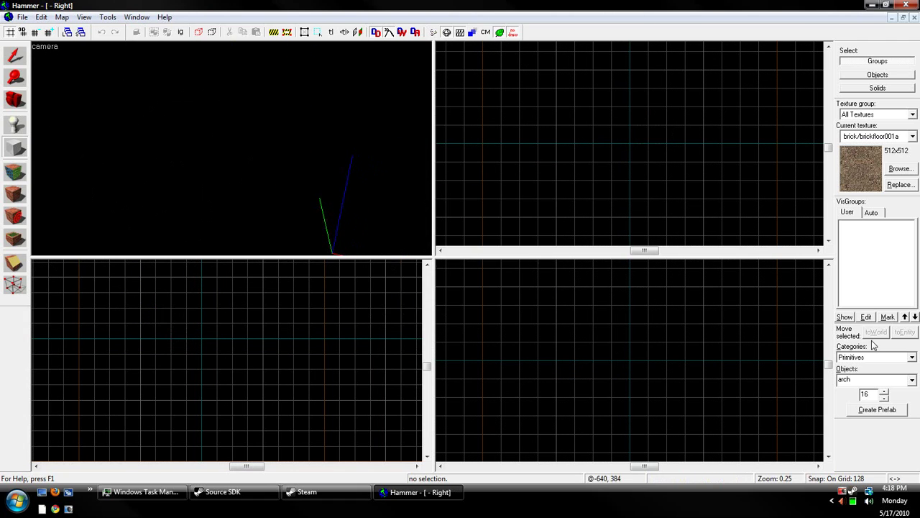
# Step: Create a block primitive 128 by 256 units in the top view and raise its height to 128 units
pyautogui.click(911, 381)
pyautogui.click(849, 397)
pyautogui.moveTo(136, 331); pyautogui.dragTo(153, 299)
pyautogui.press('Return')
pyautogui.hotkey('shift', 's')
pyautogui.press('a')
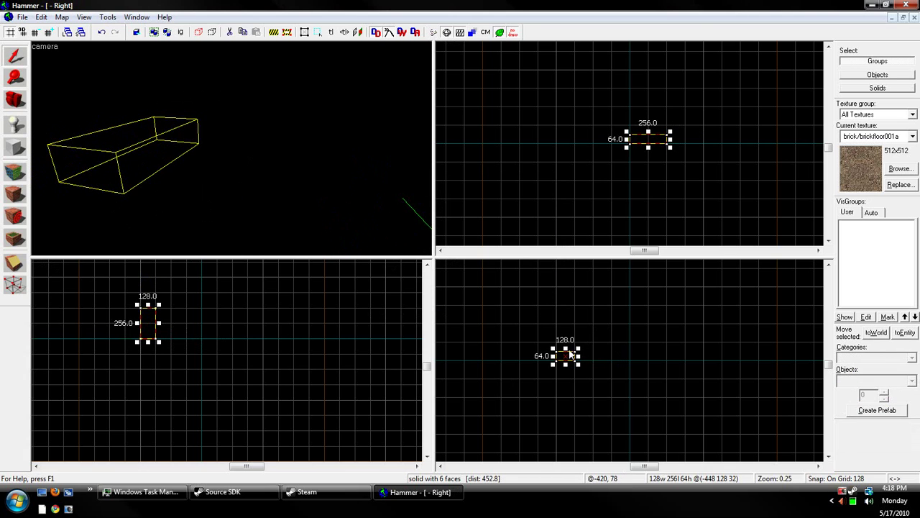
pyautogui.moveTo(566, 346); pyautogui.dragTo(568, 336)
# Step: Examine the new block from other angles in the camera view
pyautogui.click(166, 102)
pyautogui.press('a')
pyautogui.click(191, 123)
pyautogui.click(163, 118)
pyautogui.click(164, 118)
pyautogui.click(252, 128)
pyautogui.click(117, 131)
pyautogui.click(272, 139)
pyautogui.click(173, 122)
# Step: Switch the camera view to 3D Textured and on to 3D Shaded Textured Polygons
pyautogui.click(43, 46)
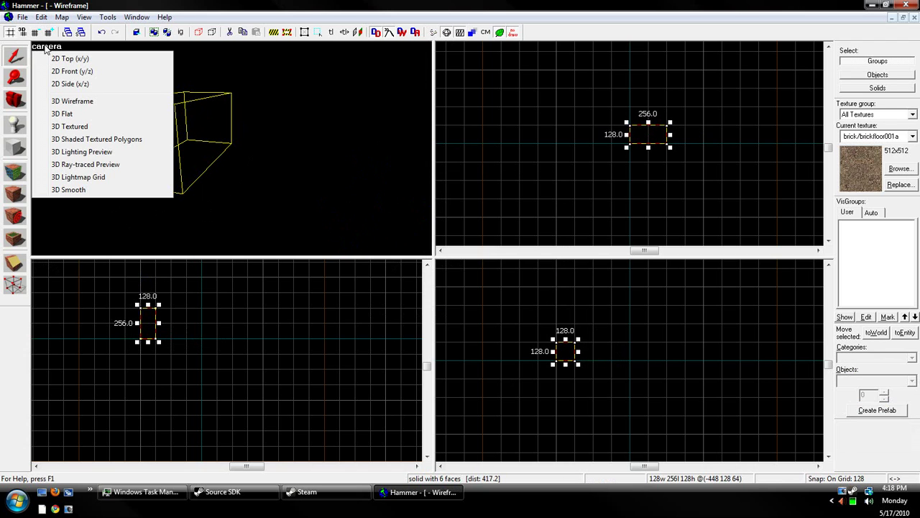
pyautogui.click(92, 128)
pyautogui.click(45, 46)
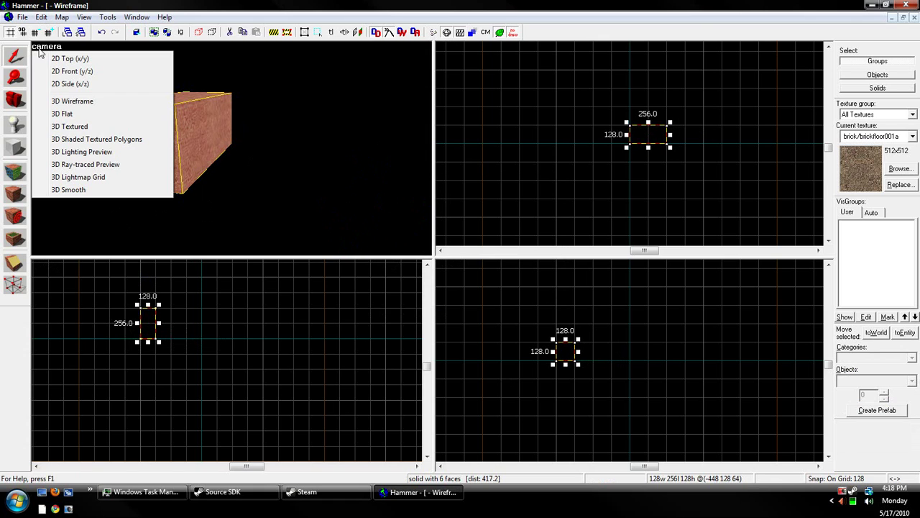
pyautogui.click(86, 140)
pyautogui.click(287, 115)
pyautogui.click(145, 128)
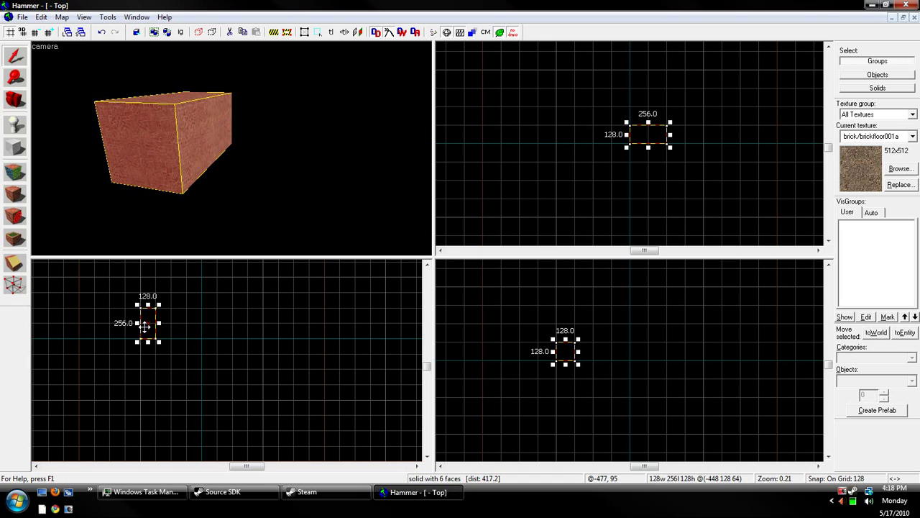
# Step: Narrow the block to a wall 32 units wide and set the grid size to 32
pyautogui.press('[')
pyautogui.moveTo(158, 323); pyautogui.dragTo(147, 323)
pyautogui.press('[')
pyautogui.press(']')
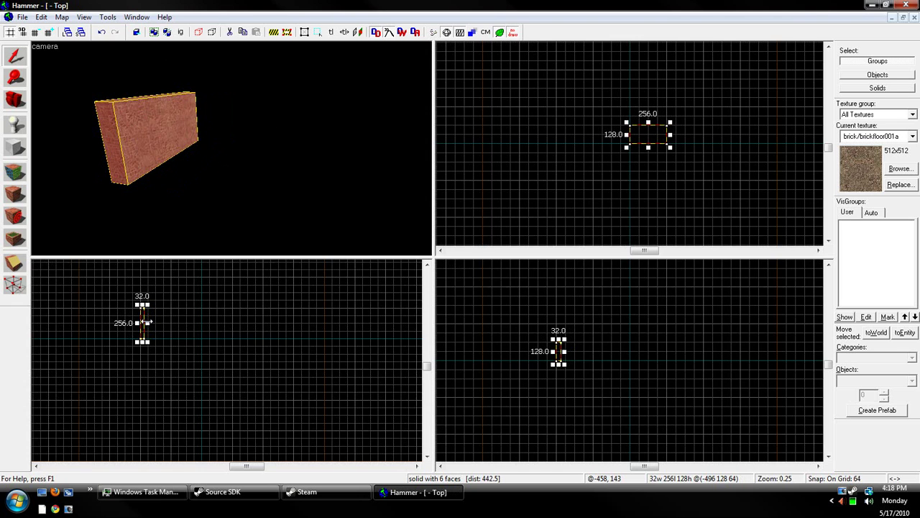
pyautogui.scroll(4, 146, 320)
pyautogui.press('[')
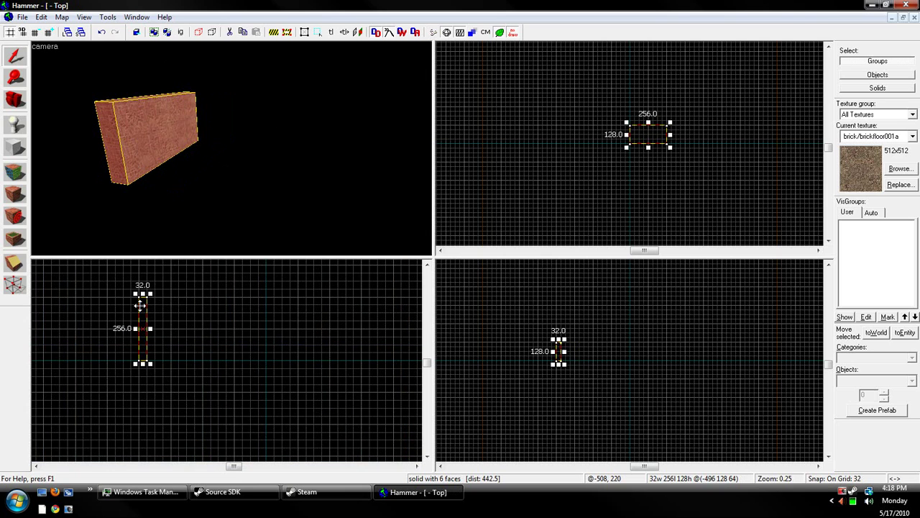
# Step: Clone the wall in the top view and place the copy parallel to it, so that the pair spans 320 units
pyautogui.moveTo(141, 306); pyautogui.dragTo(206, 306)
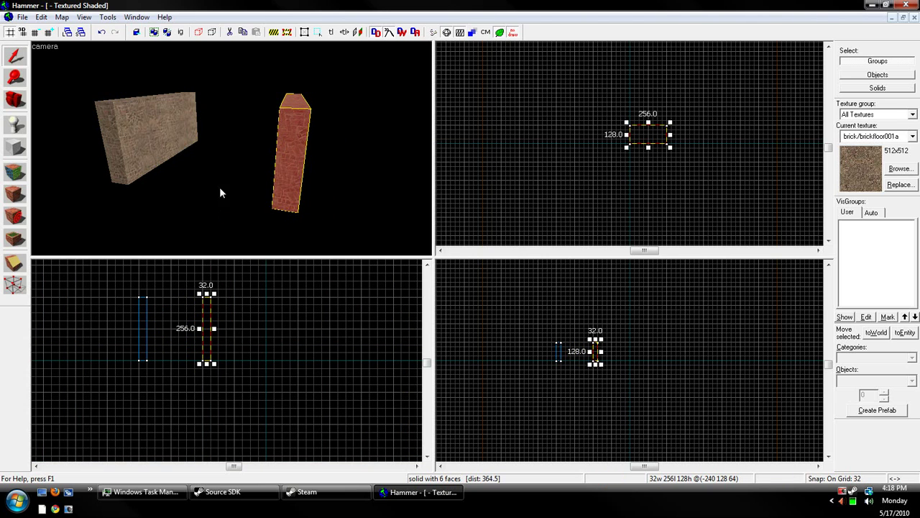
pyautogui.keyDown('ctrl'); pyautogui.click(206, 131); pyautogui.keyUp('ctrl')
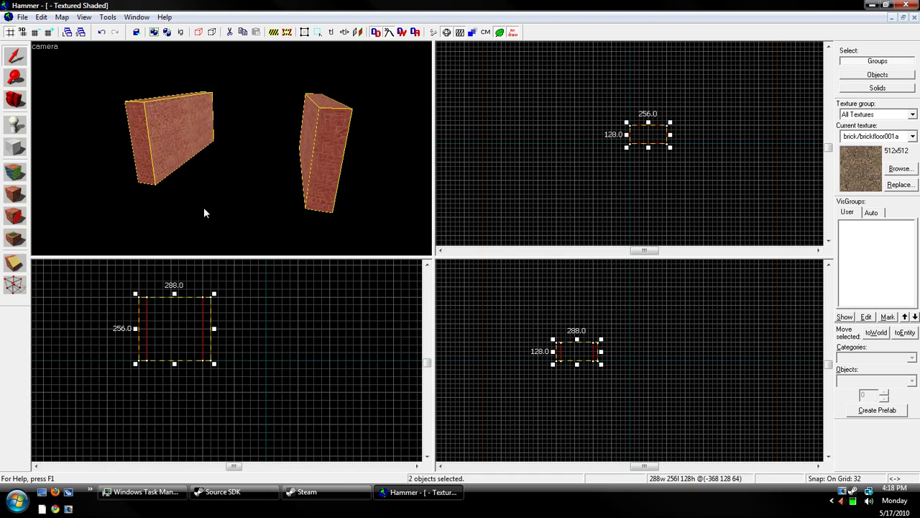
pyautogui.click(315, 178)
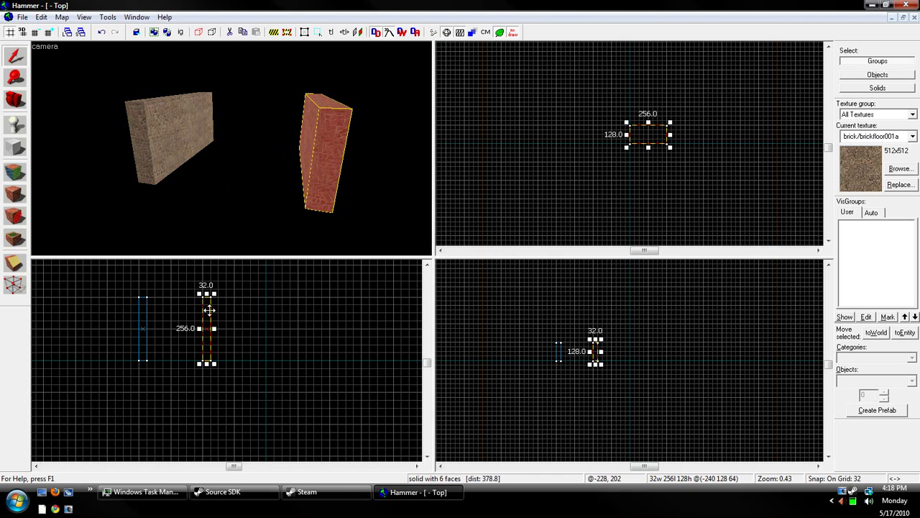
pyautogui.moveTo(209, 309); pyautogui.dragTo(216, 308)
# Step: Select both parallel walls and clone the pair 64 units along the walls' length in the top view
pyautogui.keyDown('ctrl'); pyautogui.click(155, 134); pyautogui.keyUp('ctrl')
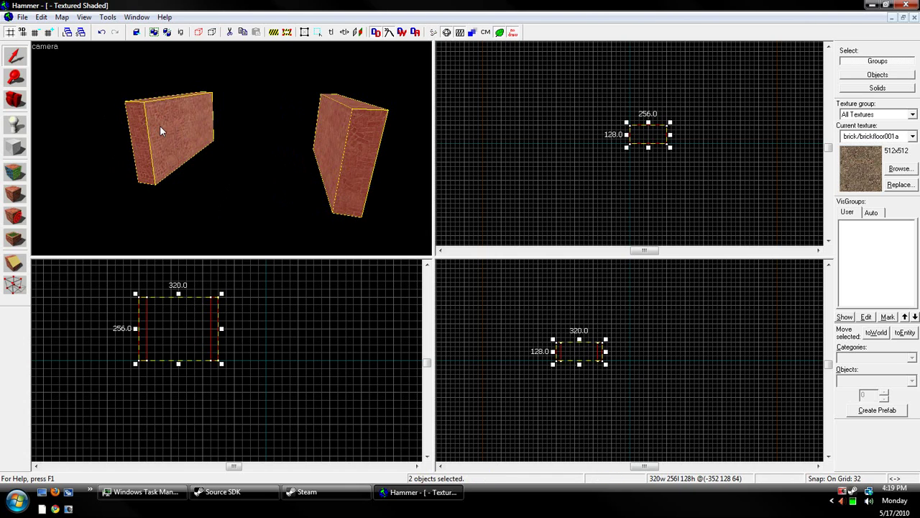
pyautogui.keyDown('shift'); pyautogui.moveTo(176, 329); pyautogui.dragTo(179, 317); pyautogui.keyUp('shift')
pyautogui.click(179, 317)
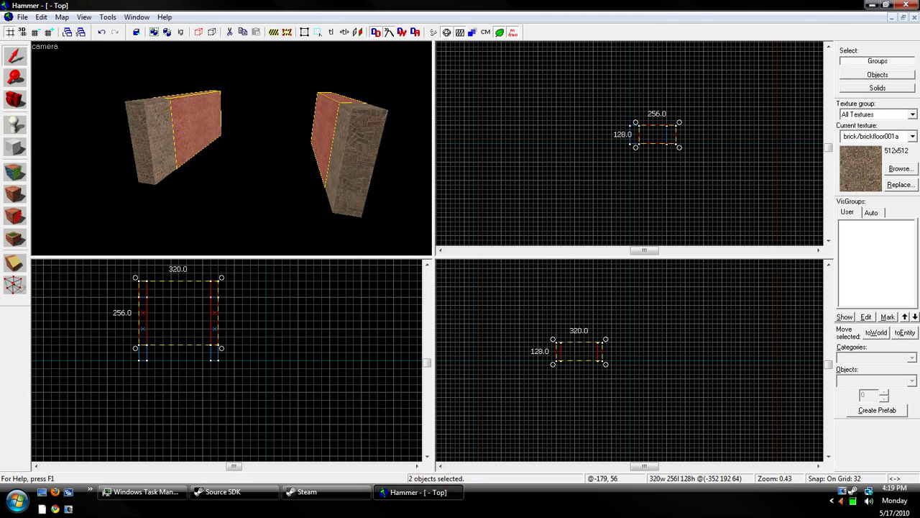
# Step: Rotate the cloned pair of walls 90 degrees and align it with the two open ends of the enclosure
pyautogui.moveTo(135, 278); pyautogui.dragTo(136, 345)
pyautogui.click(169, 311)
pyautogui.click(171, 309)
pyautogui.moveTo(174, 306); pyautogui.dragTo(175, 322)
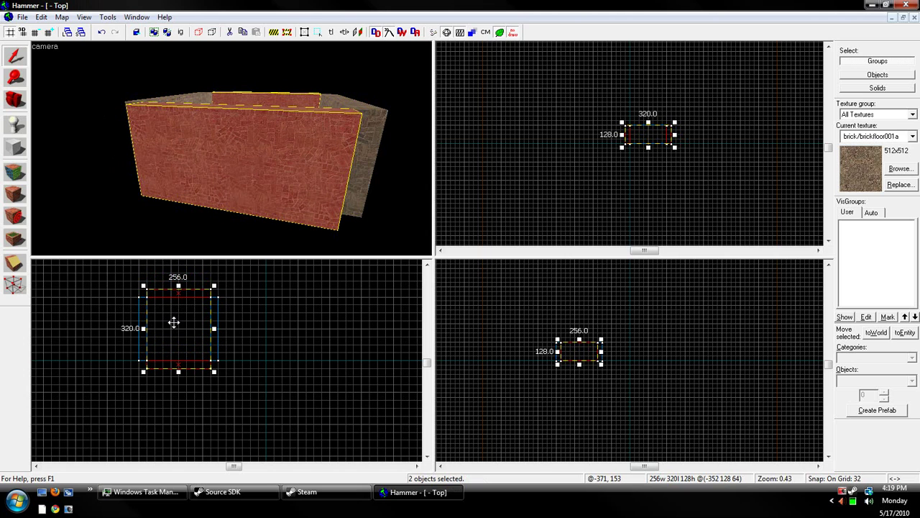
# Step: Try rotating the near end wall in the top view and clear the selection
pyautogui.click(249, 230)
pyautogui.click(248, 197)
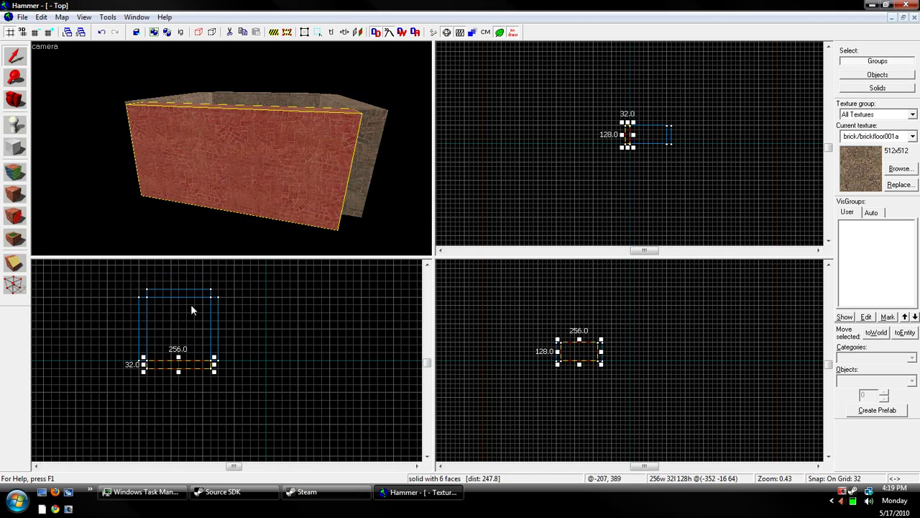
pyautogui.click(163, 364)
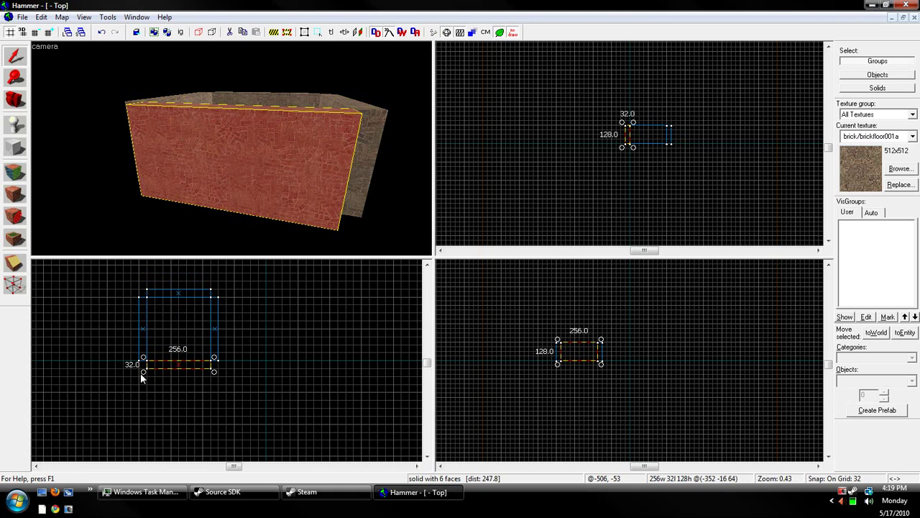
pyautogui.click(154, 367)
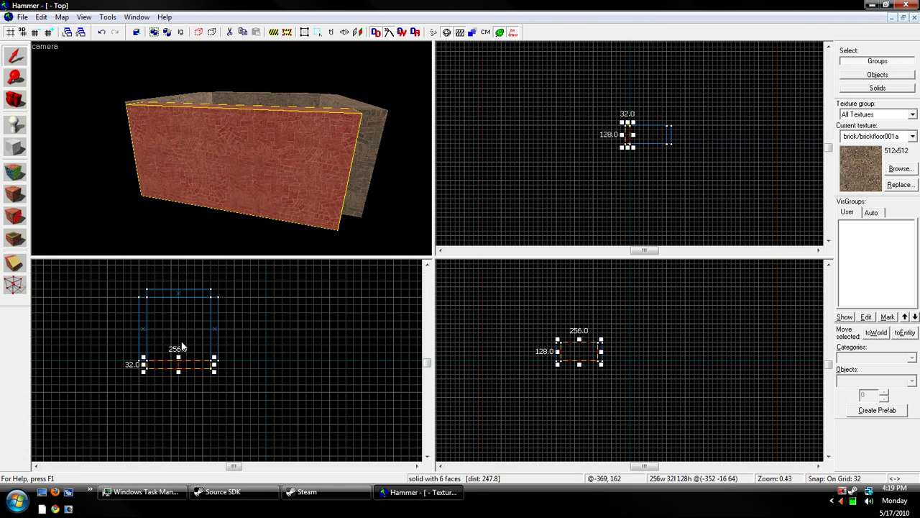
pyautogui.click(160, 366)
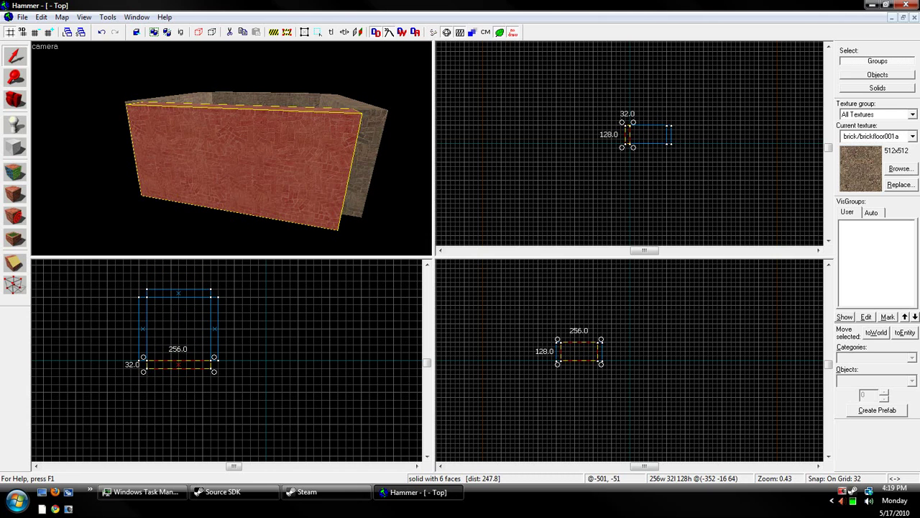
pyautogui.moveTo(143, 371)
pyautogui.mouseDown()
pyautogui.moveTo(148, 339)
pyautogui.moveTo(161, 397)
pyautogui.moveTo(178, 395)
pyautogui.moveTo(128, 379)
pyautogui.moveTo(115, 354)
pyautogui.moveTo(123, 344)
pyautogui.moveTo(149, 360)
pyautogui.mouseUp()
pyautogui.click(113, 298)
# Step: Review the 2D view options in the Hammer configuration, including Default to 15 degree rotations
pyautogui.click(107, 17)
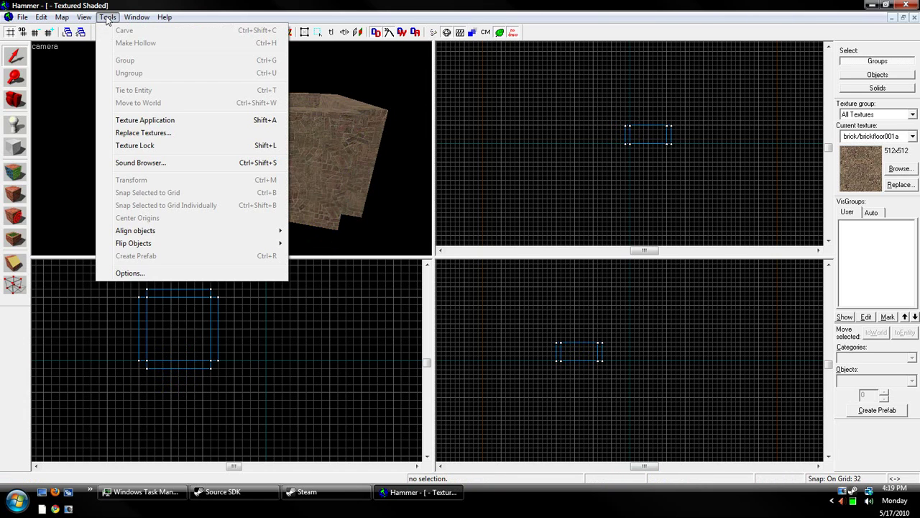
pyautogui.click(128, 273)
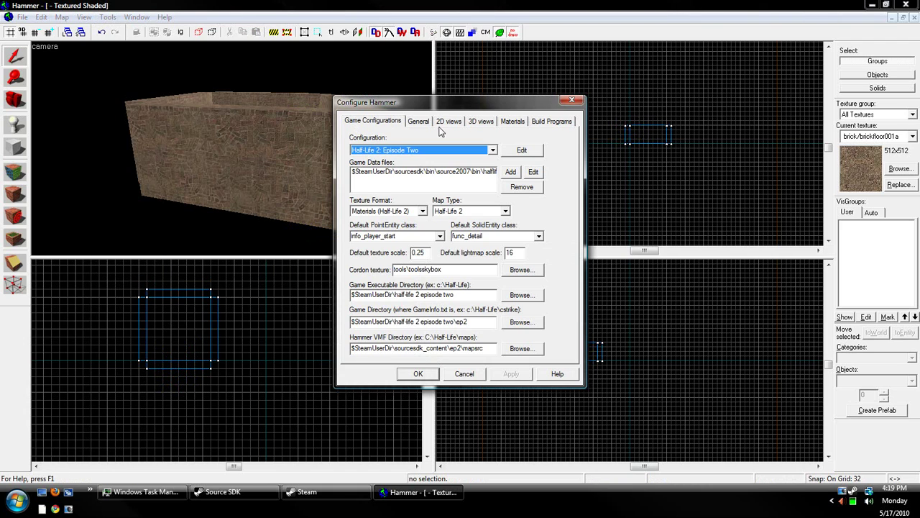
pyautogui.click(449, 122)
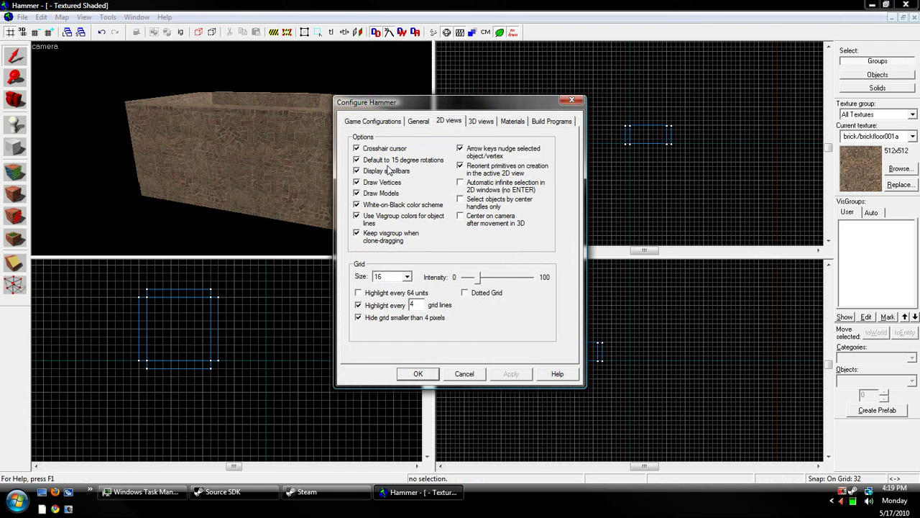
pyautogui.click(420, 373)
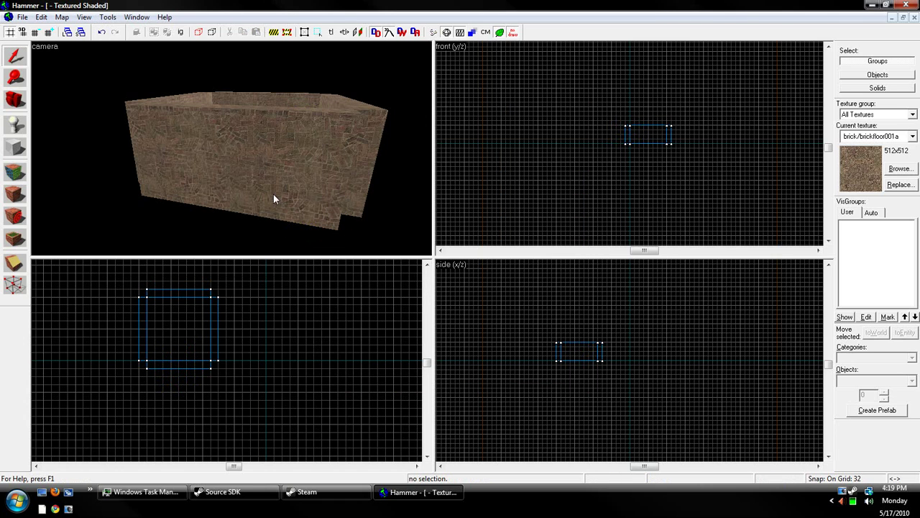
# Step: Inspect the wall enclosure from above in the 3D view, selecting all four walls and clearing the selection
pyautogui.press('z')
pyautogui.press('w')
pyautogui.press('z')
pyautogui.click(231, 148)
pyautogui.click(279, 124)
pyautogui.click(260, 91)
pyautogui.keyDown('ctrl'); pyautogui.click(228, 112); pyautogui.keyUp('ctrl')
pyautogui.keyDown('ctrl'); pyautogui.click(77, 124); pyautogui.keyUp('ctrl')
pyautogui.keyDown('ctrl'); pyautogui.click(100, 107); pyautogui.keyUp('ctrl')
pyautogui.press('z')
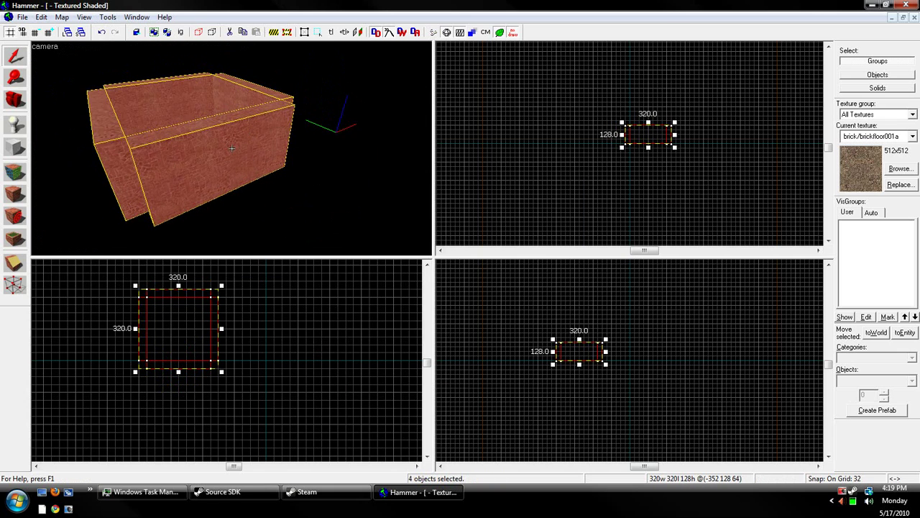
pyautogui.press('w')
pyautogui.press('z')
pyautogui.click(231, 147)
pyautogui.press('s')
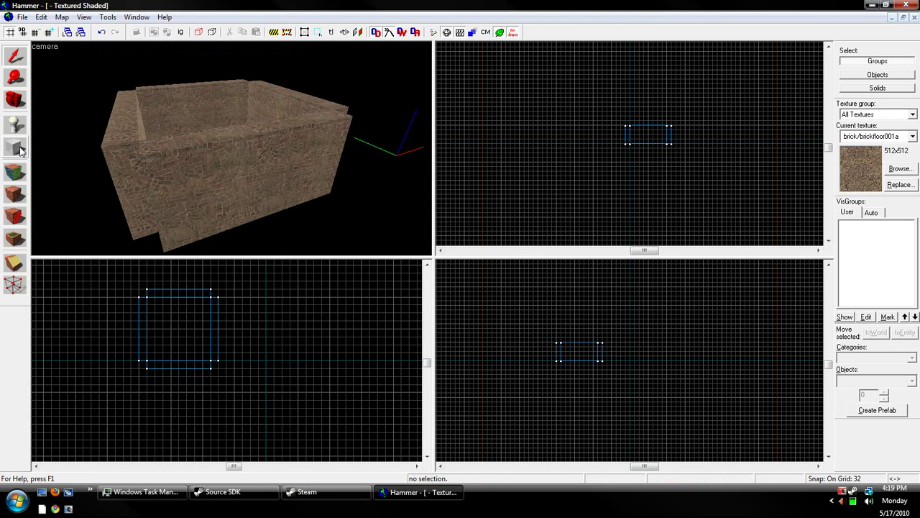
pyautogui.click(20, 149)
pyautogui.scroll(3, 629, 115)
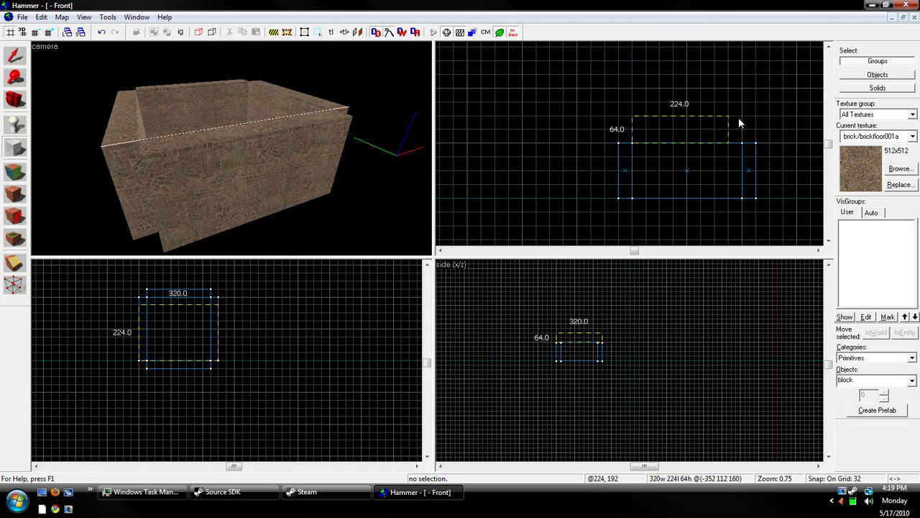
pyautogui.moveTo(744, 122); pyautogui.dragTo(744, 130)
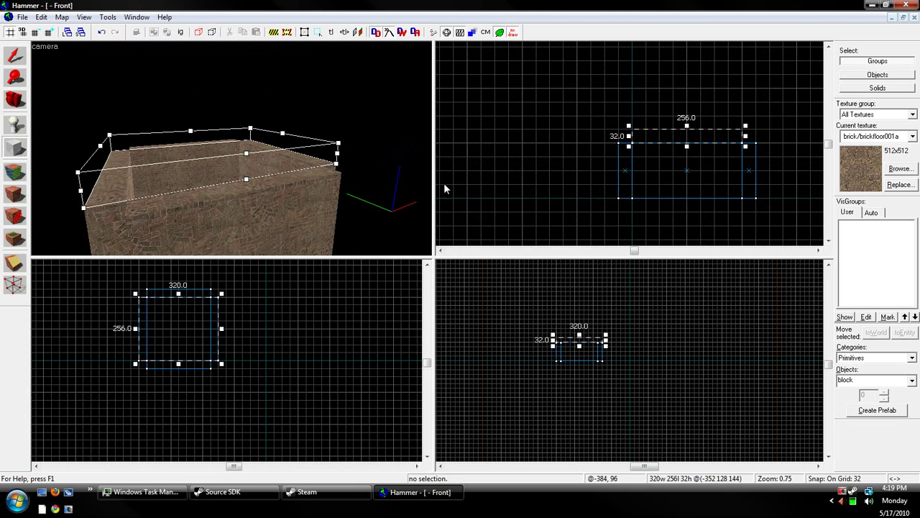
pyautogui.scroll(2, 215, 330)
pyautogui.moveTo(217, 339); pyautogui.dragTo(205, 338)
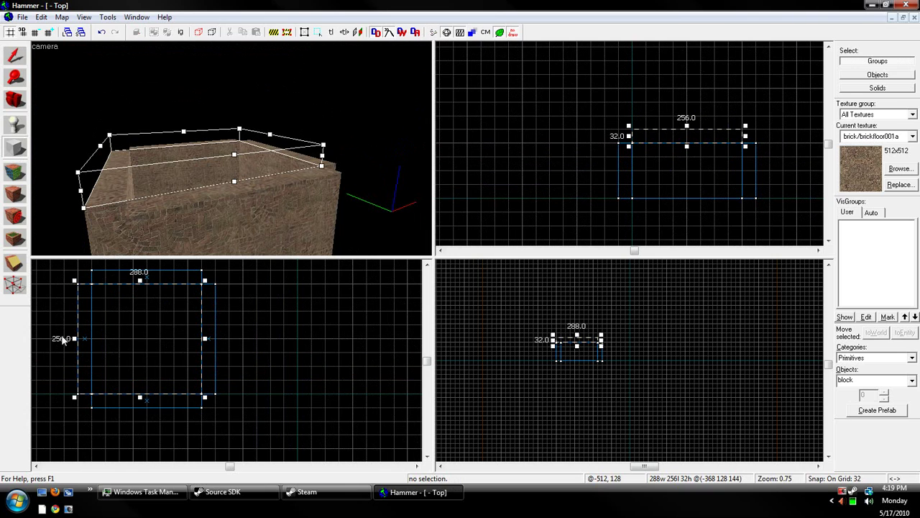
pyautogui.moveTo(71, 343); pyautogui.dragTo(77, 339)
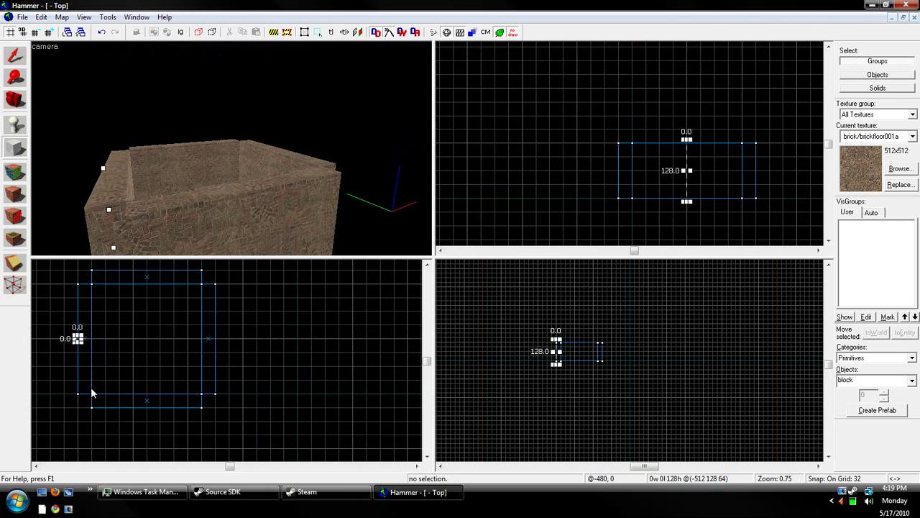
# Step: Create a 256 x 256 ceiling block, 32 units thick, resting on top of the walls between their inner edges
pyautogui.moveTo(90, 394); pyautogui.dragTo(205, 281)
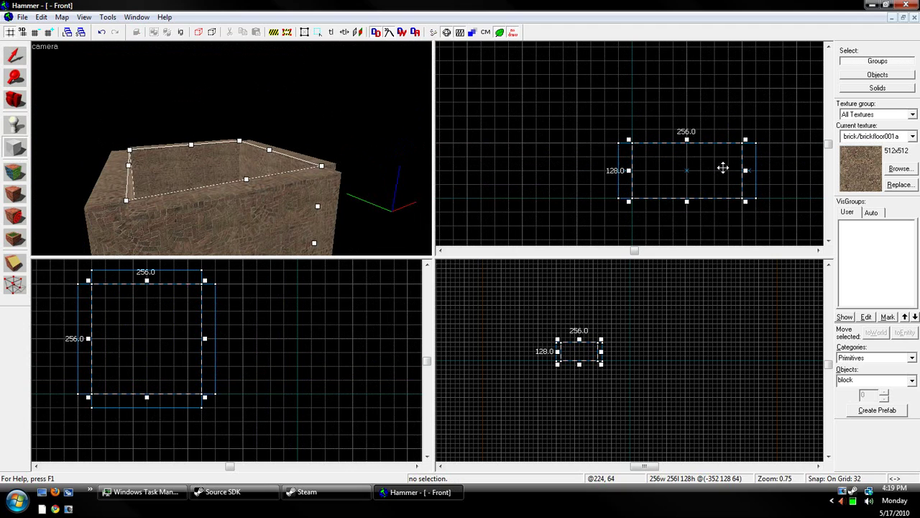
pyautogui.press('Up')
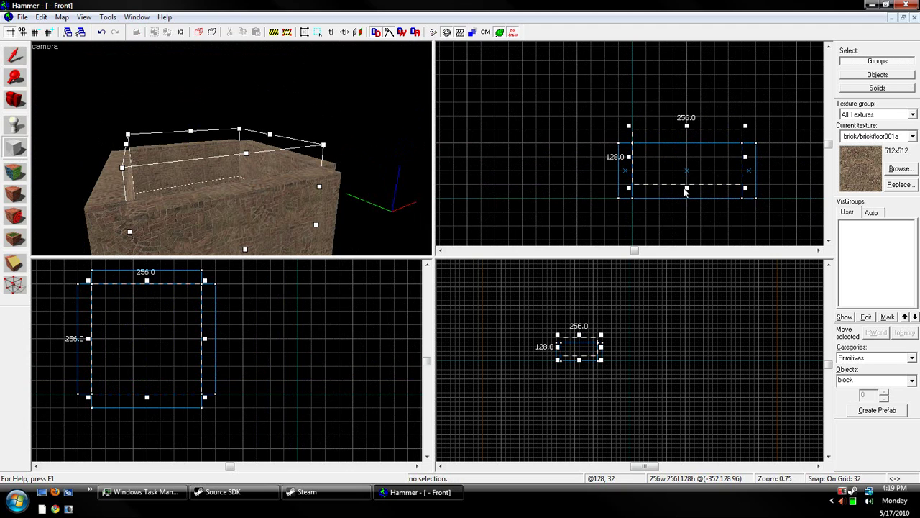
pyautogui.press('Return')
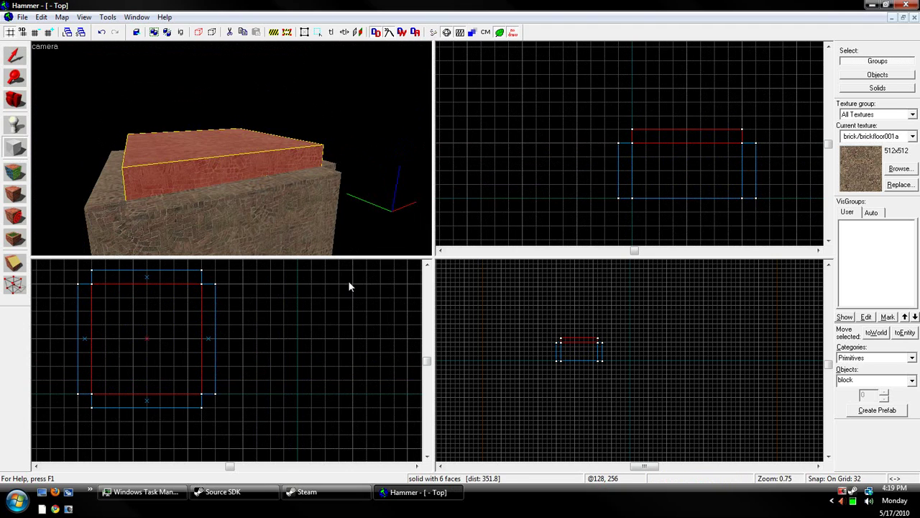
# Step: Clone the ceiling block straight down to directly beneath the walls as a floor, and check the closed room from inside
pyautogui.hotkey('shift', 's')
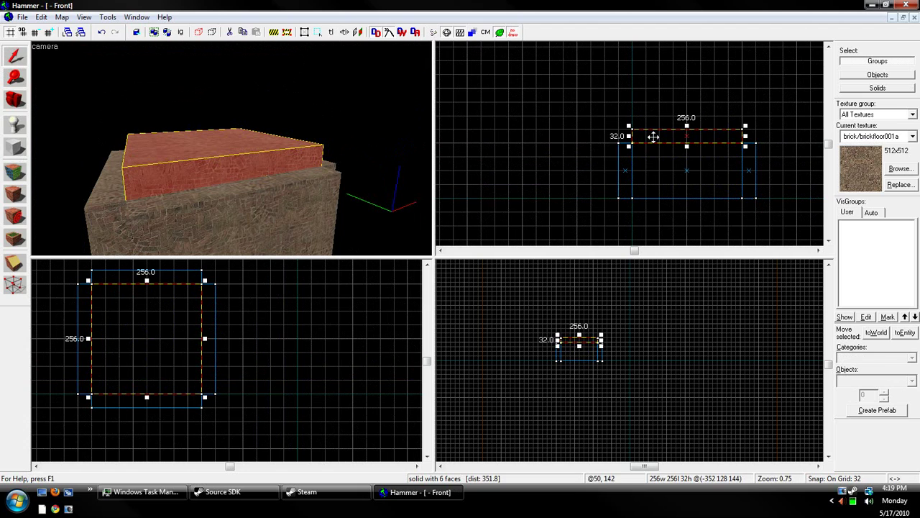
pyautogui.moveTo(653, 137); pyautogui.dragTo(660, 179)
pyautogui.click(396, 164)
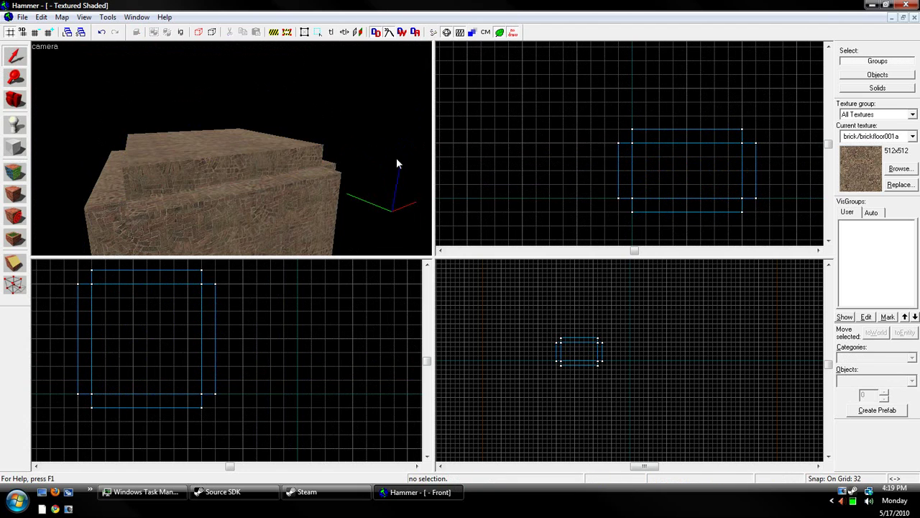
pyautogui.press('z')
pyautogui.press('w')
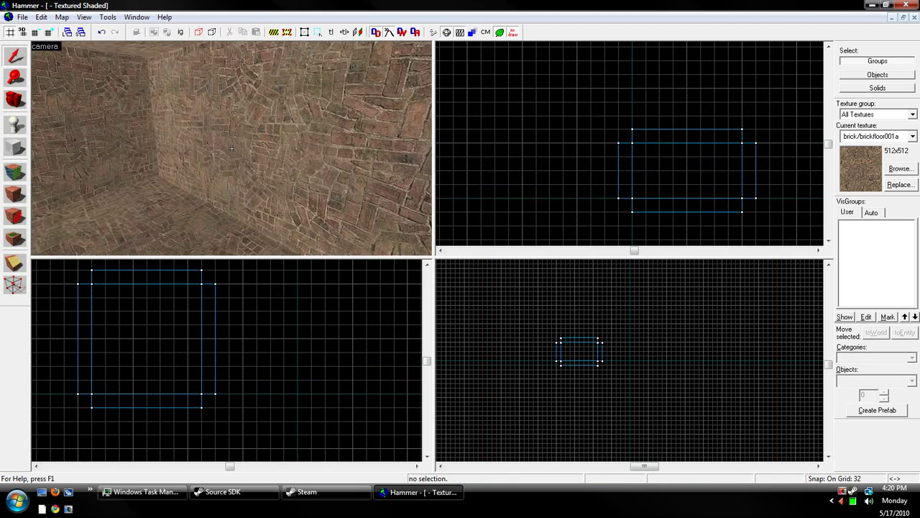
pyautogui.moveTo(232, 148)
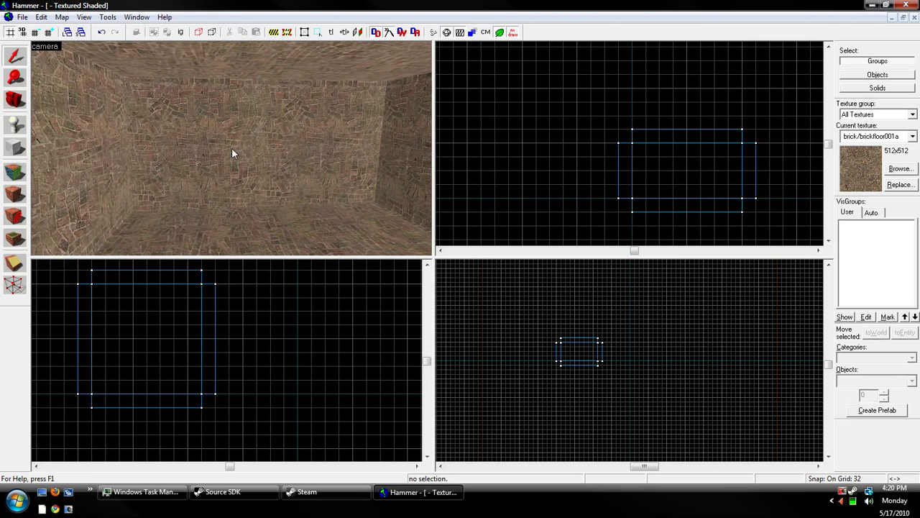
pyautogui.press('z')
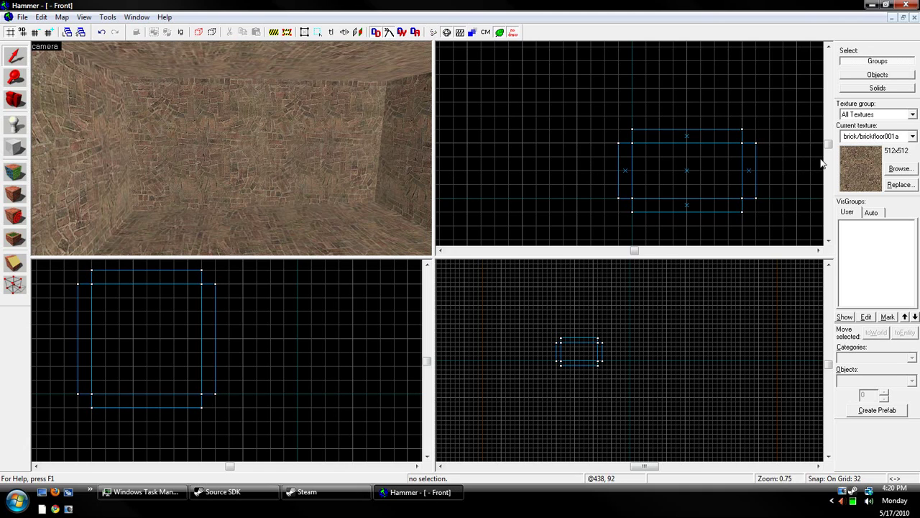
# Step: Choose the nature/blendgrassdirt01 texture from the grass textures and apply it to the floor block
pyautogui.click(899, 169)
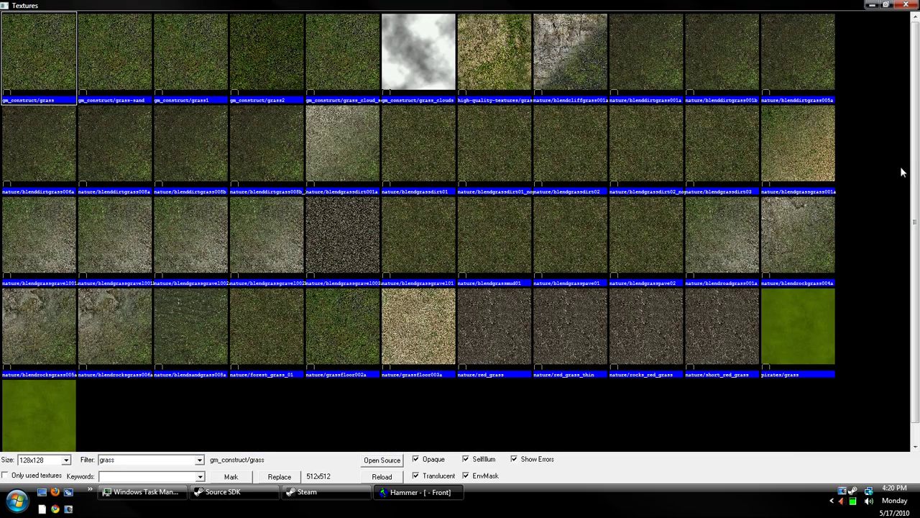
pyautogui.click(423, 144)
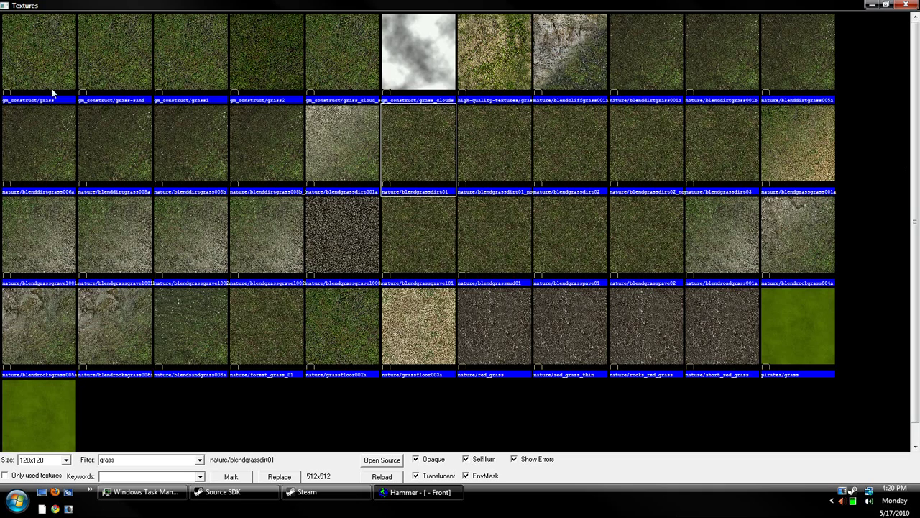
pyautogui.doubleClick(425, 173)
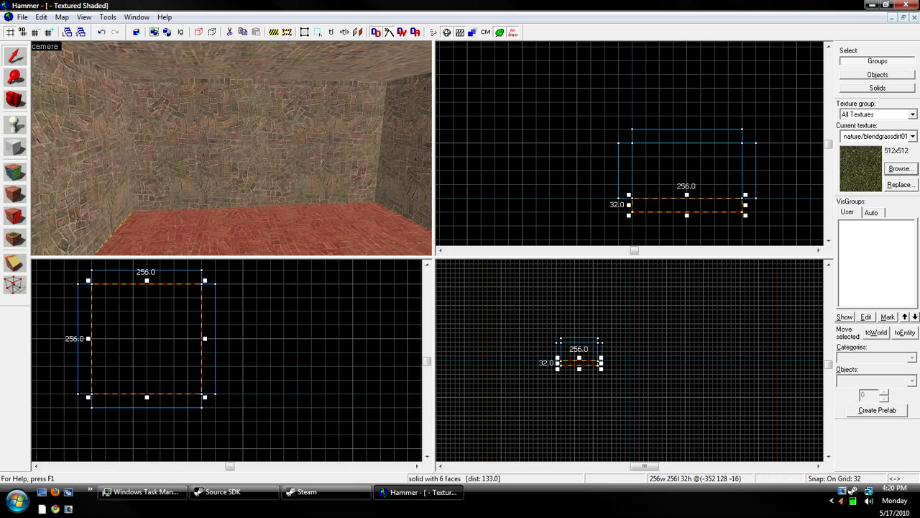
pyautogui.click(15, 193)
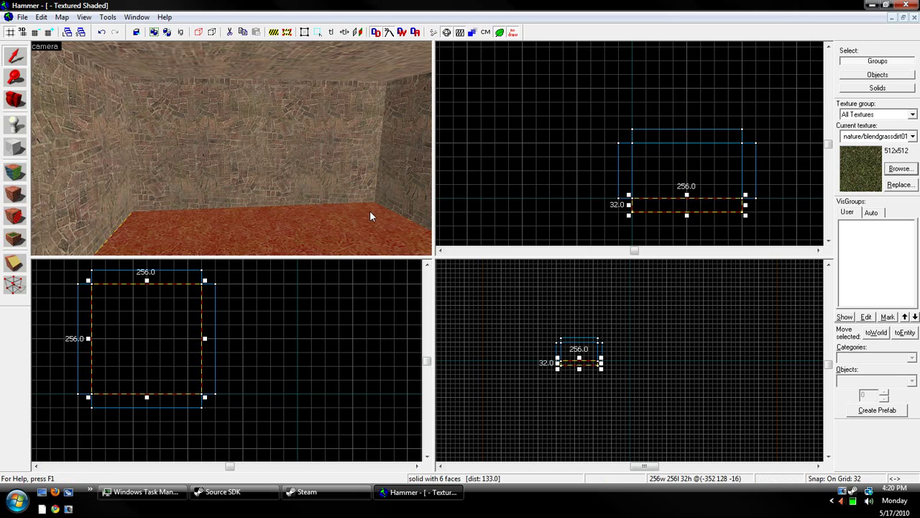
pyautogui.click(481, 179)
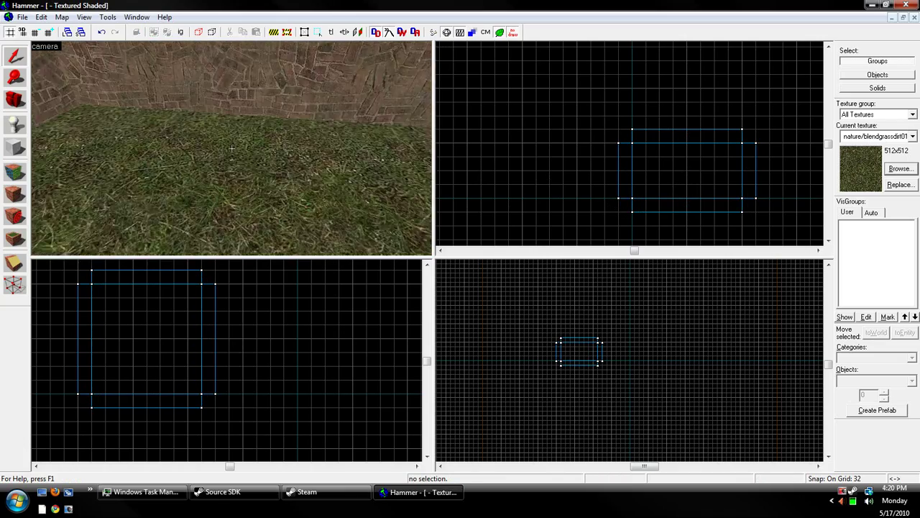
# Step: Select the four walls and the ceiling and apply the tools/toolsskybox texture to them
pyautogui.press('w')
pyautogui.press('s')
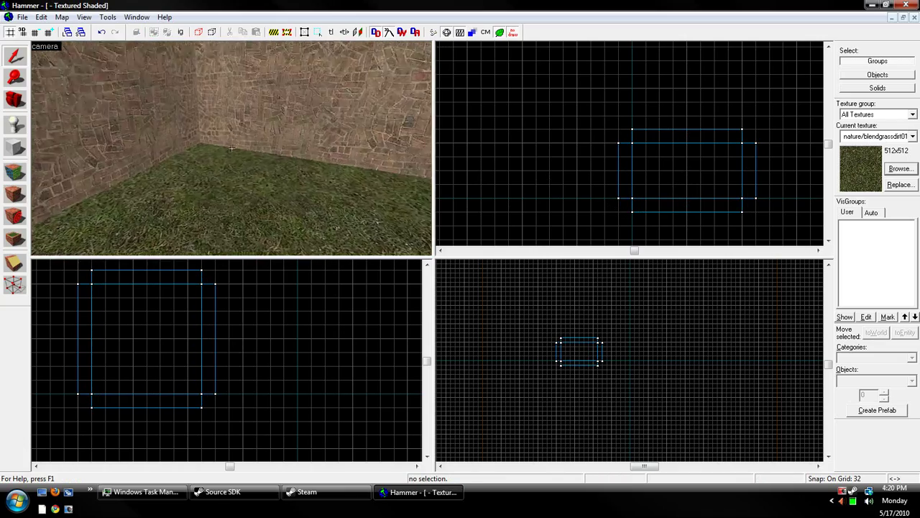
pyautogui.moveTo(231, 148); pyautogui.dragTo(231, 148)
pyautogui.click(231, 148)
pyautogui.keyDown('ctrl'); pyautogui.click(231, 149); pyautogui.keyUp('ctrl')
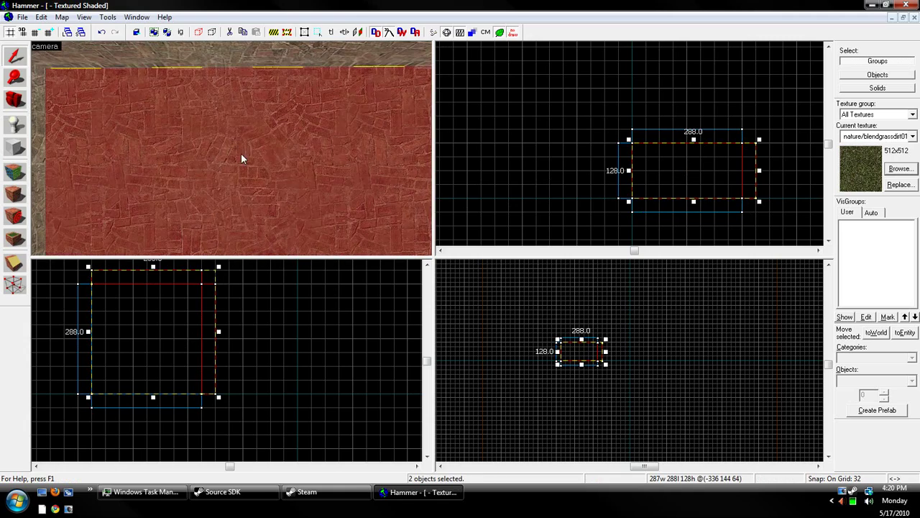
pyautogui.keyDown('ctrl'); pyautogui.click(231, 148); pyautogui.keyUp('ctrl')
pyautogui.moveTo(232, 149); pyautogui.dragTo(231, 147)
pyautogui.keyDown('ctrl'); pyautogui.click(232, 148); pyautogui.keyUp('ctrl')
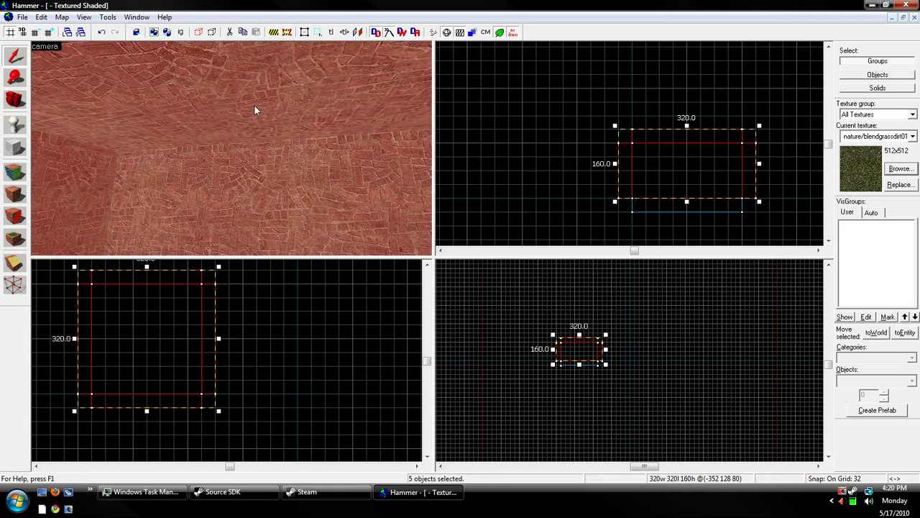
pyautogui.click(902, 170)
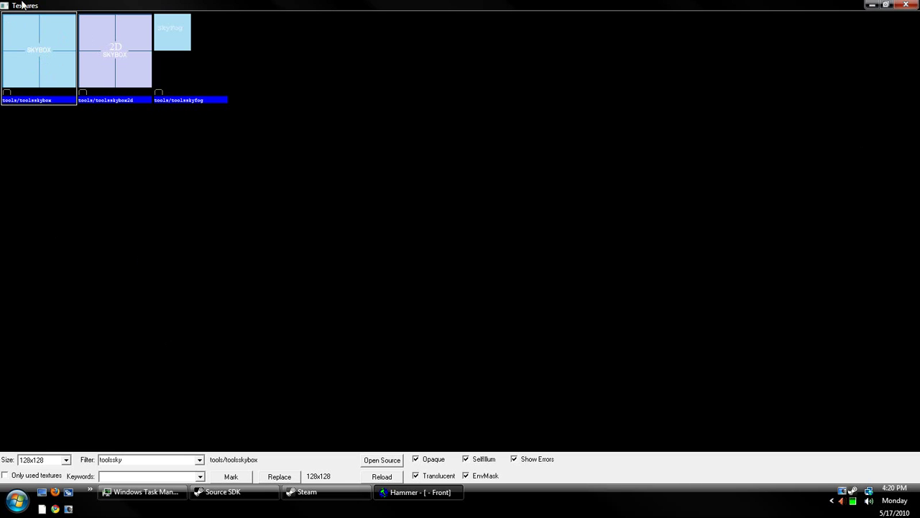
pyautogui.doubleClick(59, 57)
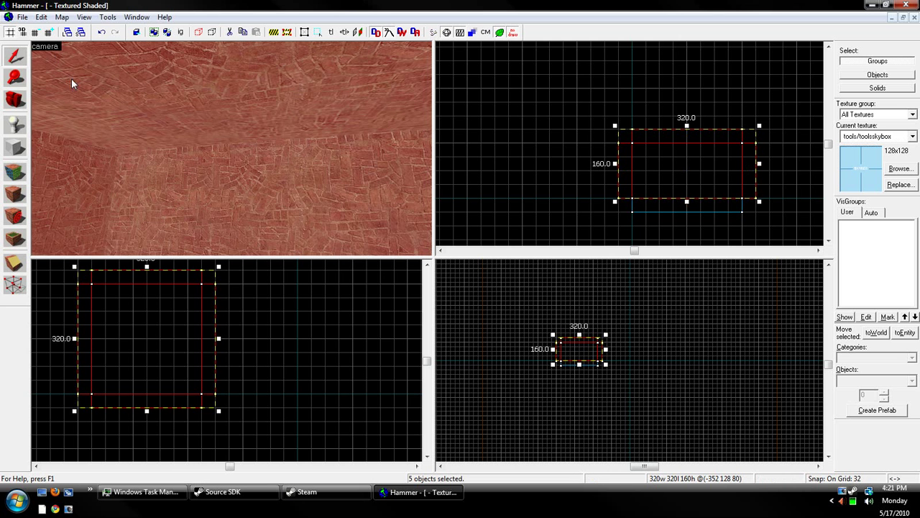
pyautogui.click(17, 192)
pyautogui.click(532, 163)
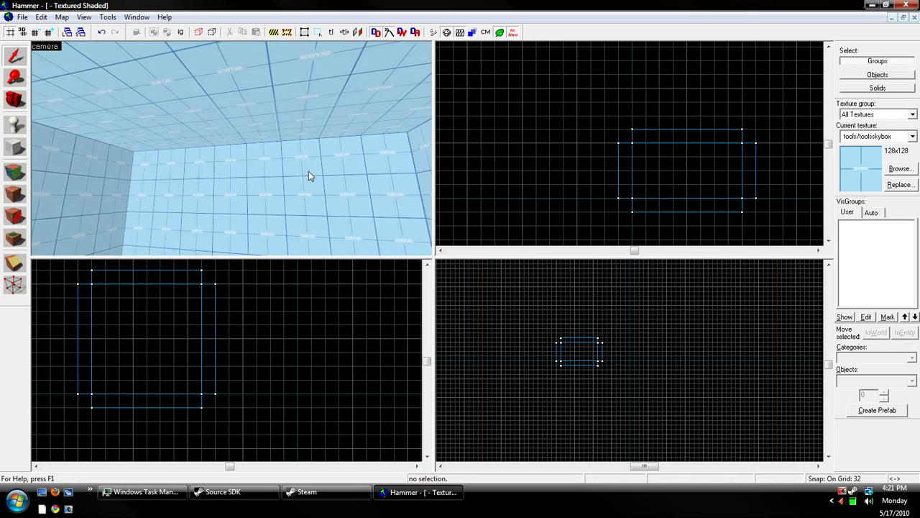
# Step: Look up the SkyBox Texture Name in the map properties and close them without changes
pyautogui.press('z')
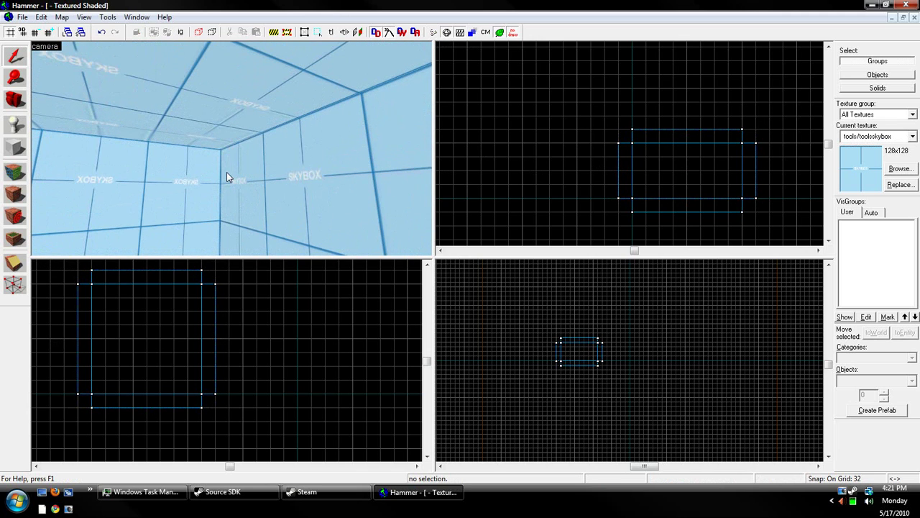
pyautogui.press('w')
pyautogui.press('a')
pyautogui.press('s')
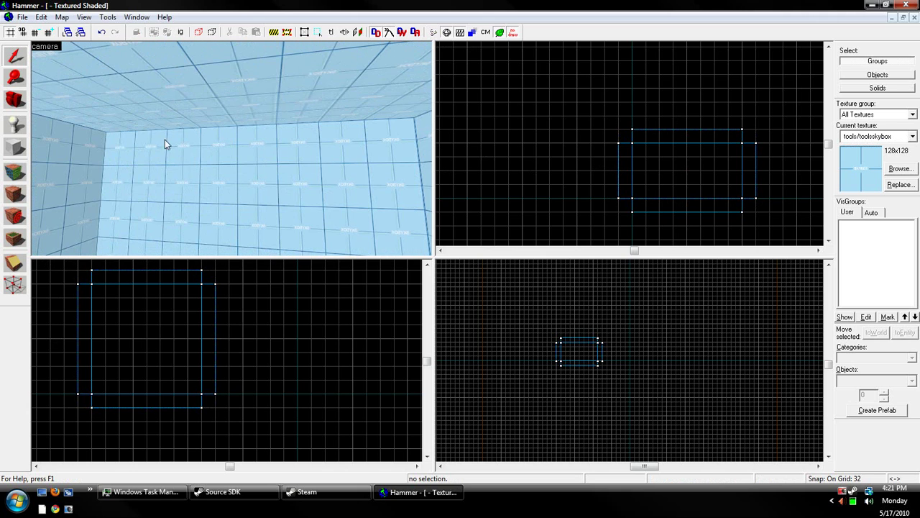
pyautogui.click(62, 17)
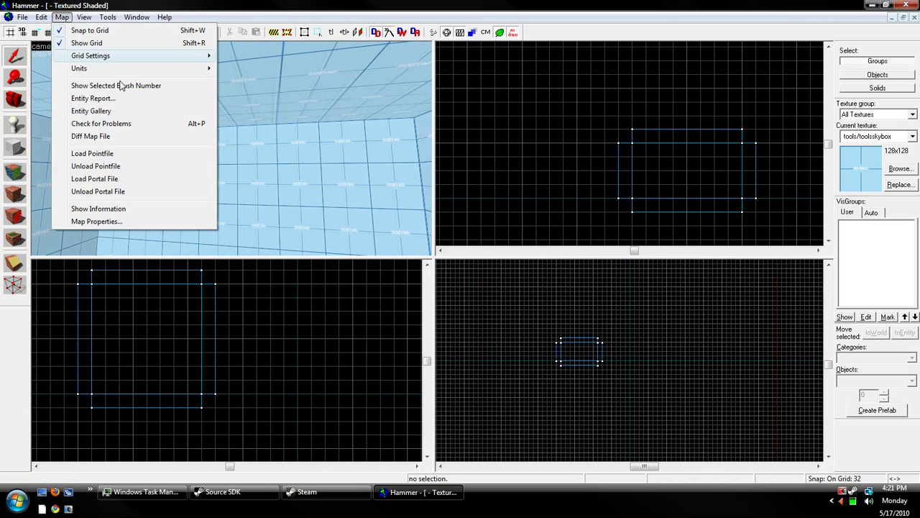
pyautogui.click(122, 221)
pyautogui.click(346, 218)
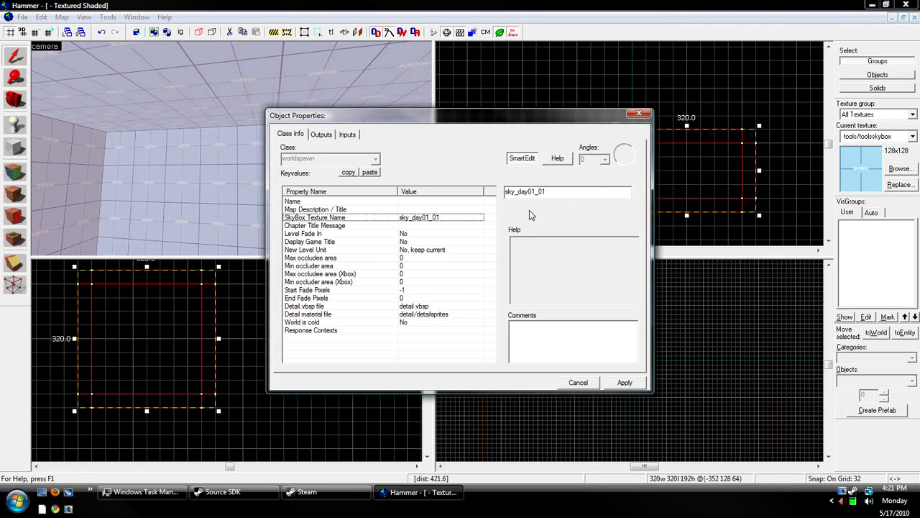
pyautogui.moveTo(553, 195)
pyautogui.mouseDown()
pyautogui.moveTo(509, 200)
pyautogui.moveTo(548, 188)
pyautogui.mouseUp()
pyautogui.click(639, 114)
pyautogui.click(649, 70)
# Step: Examine the skybox-textured room and its grass floor from inside and outside in the 3D view
pyautogui.press('z')
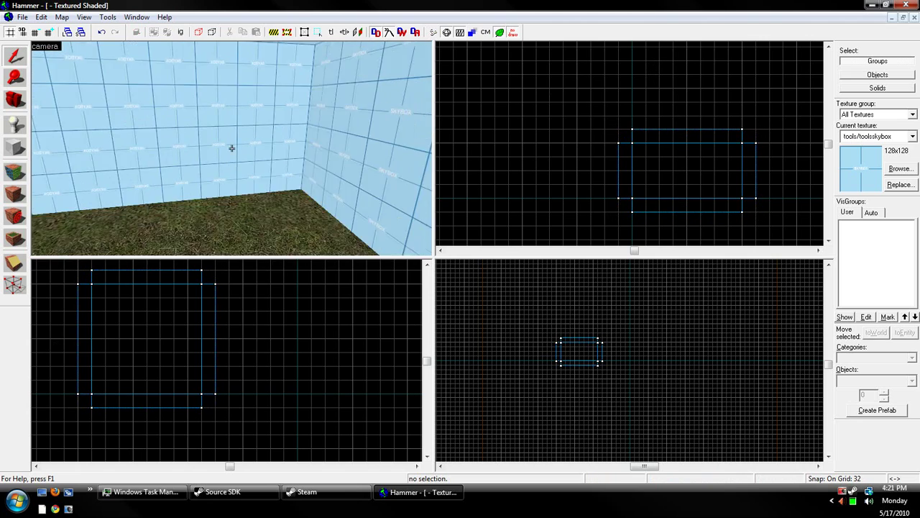
pyautogui.press('s')
pyautogui.press('d')
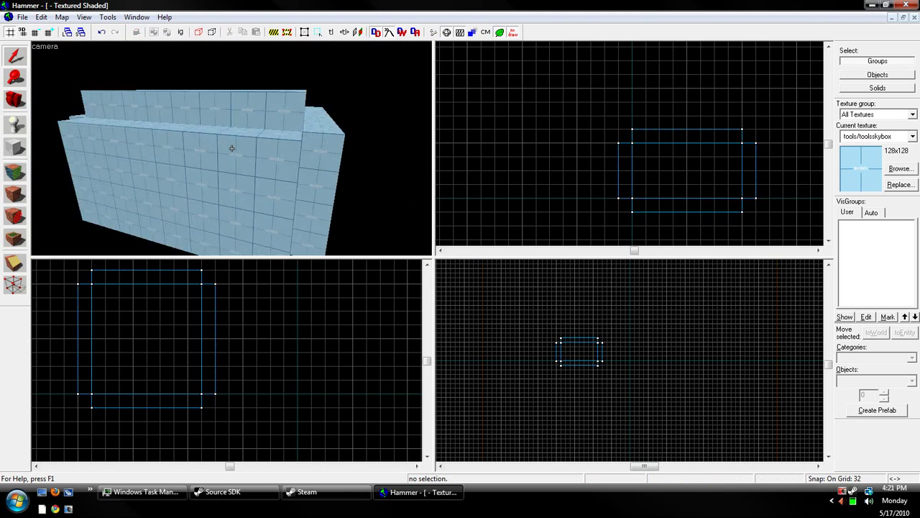
pyautogui.press('w')
pyautogui.press('z')
pyautogui.scroll(-5, 232, 149)
pyautogui.scroll(5, 178, 159)
# Step: Create a 256 × 256 × 128 block with the skybox texture beside the room, matching the height of its interior
pyautogui.click(16, 148)
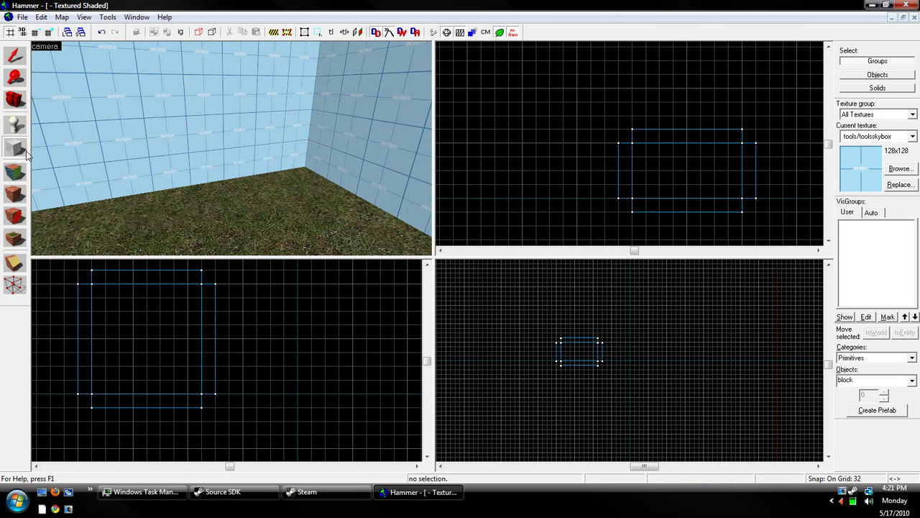
pyautogui.scroll(-5, 95, 143)
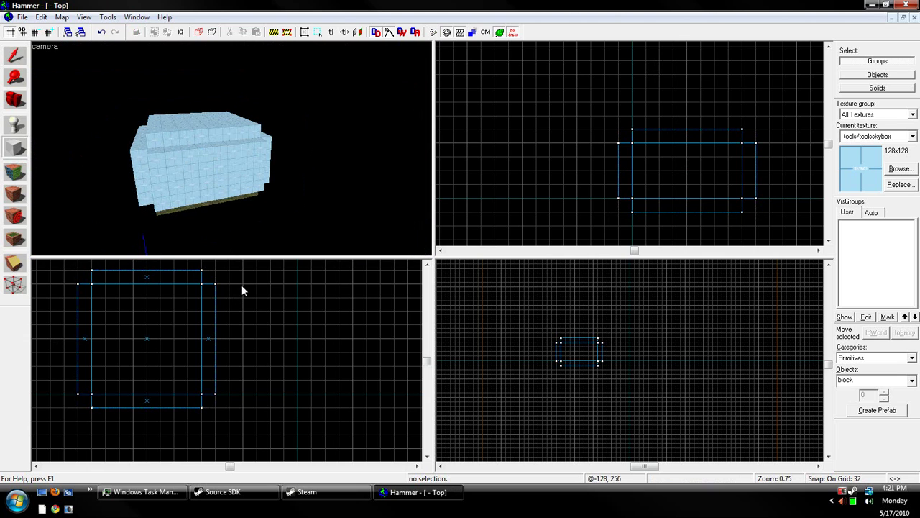
pyautogui.moveTo(243, 285); pyautogui.dragTo(351, 404)
pyautogui.scroll(3, 630, 365)
pyautogui.scroll(2, 630, 365)
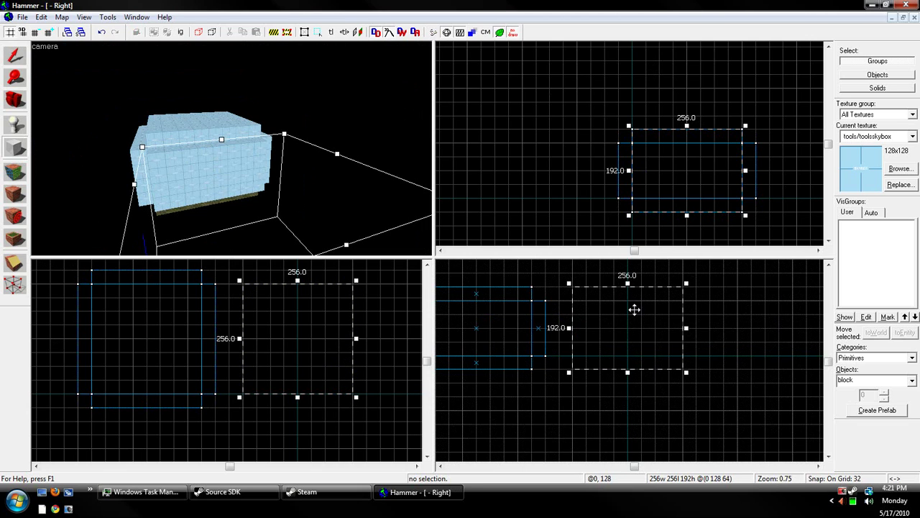
pyautogui.moveTo(629, 376); pyautogui.dragTo(627, 359)
pyautogui.moveTo(627, 285); pyautogui.dragTo(627, 298)
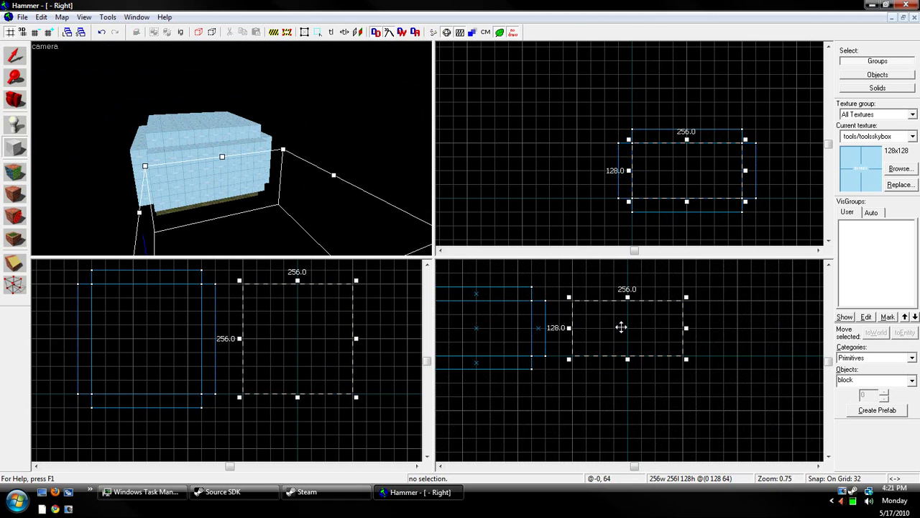
pyautogui.press('Return')
pyautogui.click(50, 61)
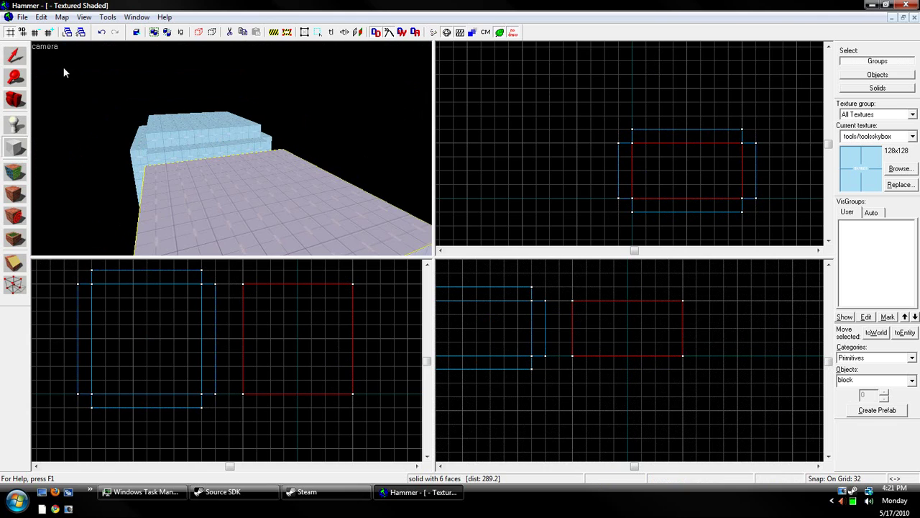
# Step: Hollow the new block outward with walls 32 units thick
pyautogui.click(10, 57)
pyautogui.rightClick(299, 332)
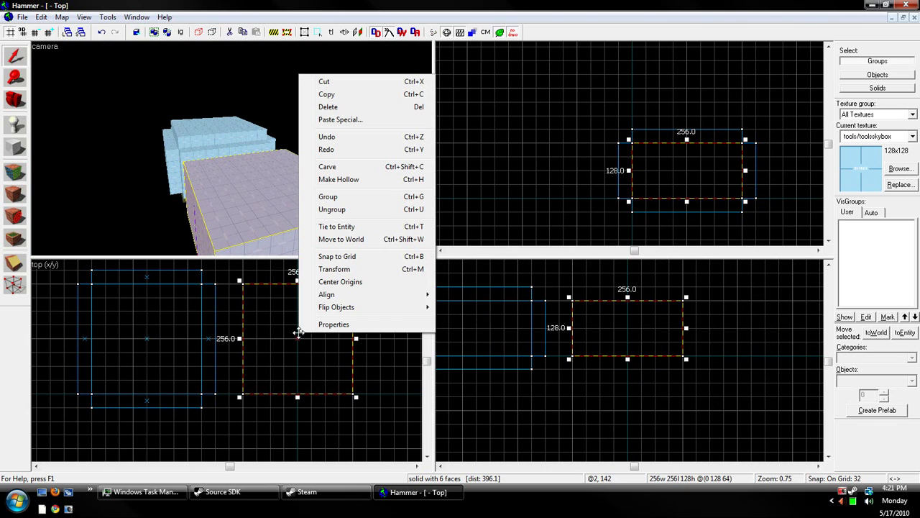
pyautogui.click(317, 182)
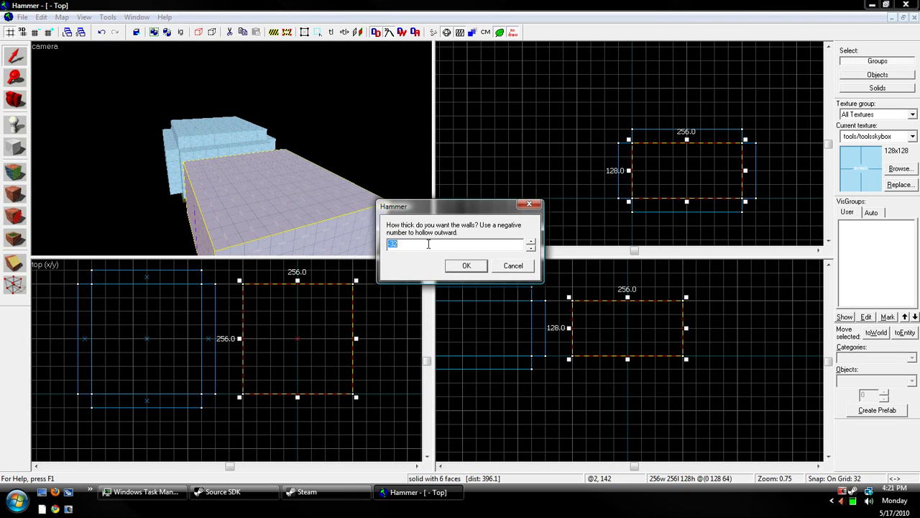
pyautogui.press('Return')
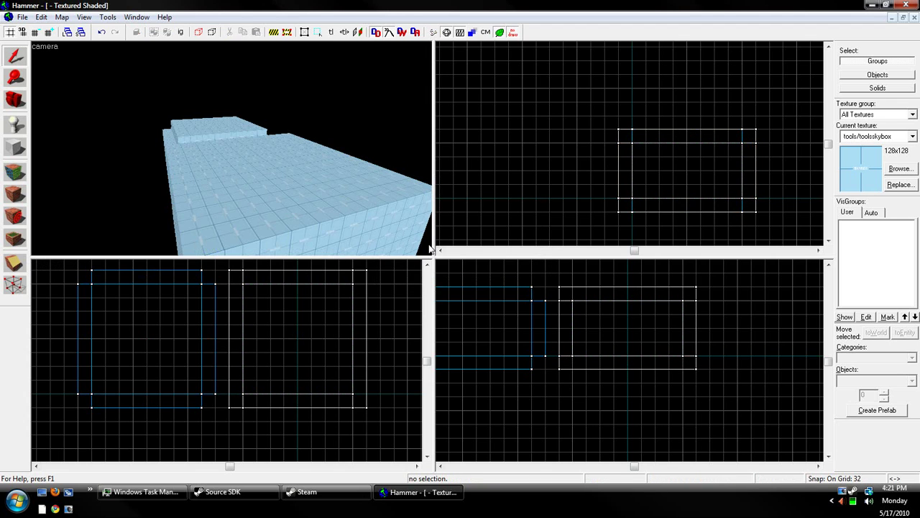
# Step: Examine the hollowed box from inside and outside in the 3D view and compare its wall corners with the first room
pyautogui.press('z')
pyautogui.press('w')
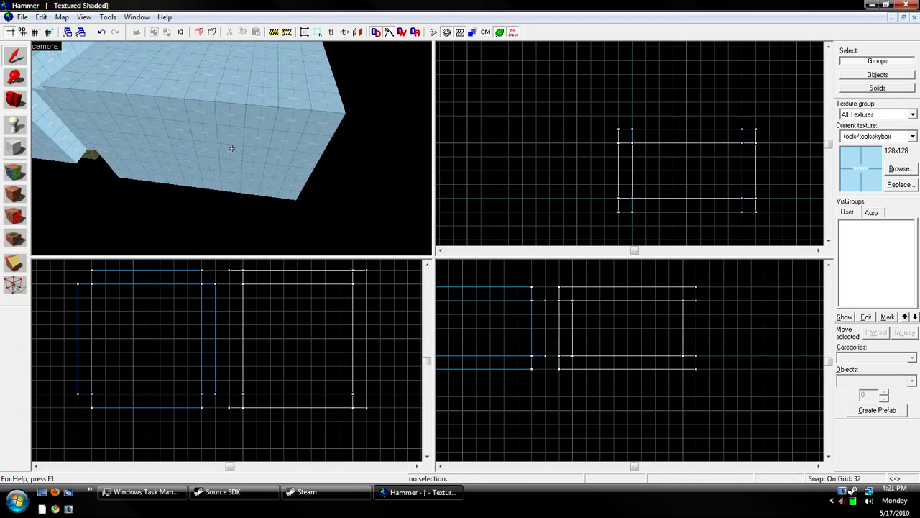
pyautogui.press('z')
pyautogui.click(231, 153)
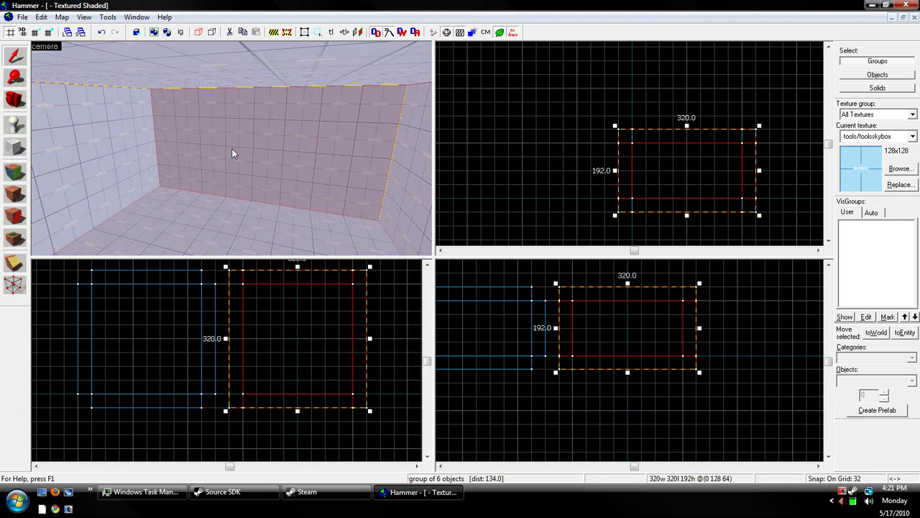
pyautogui.press('s')
pyautogui.press('a')
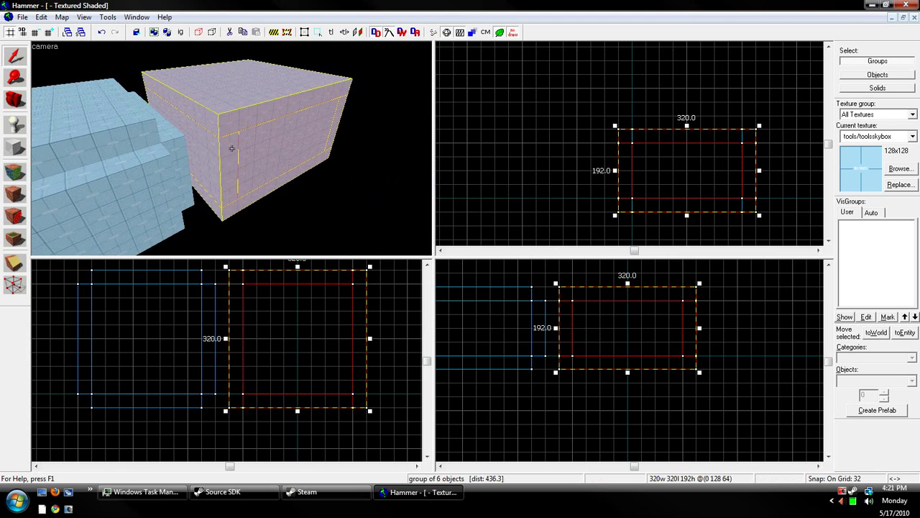
pyautogui.press('z')
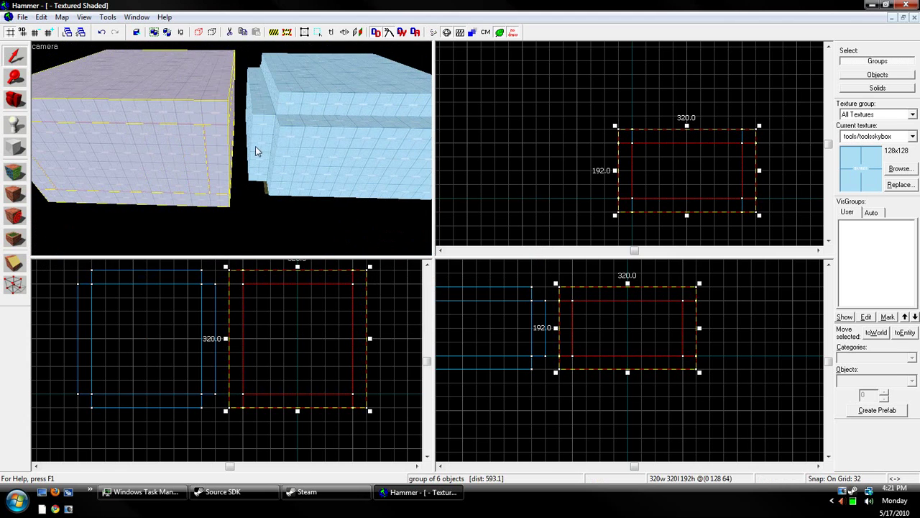
pyautogui.click(274, 144)
pyautogui.press('s')
pyautogui.click(205, 147)
pyautogui.press('z')
pyautogui.press('z')
pyautogui.click(298, 128)
pyautogui.click(178, 132)
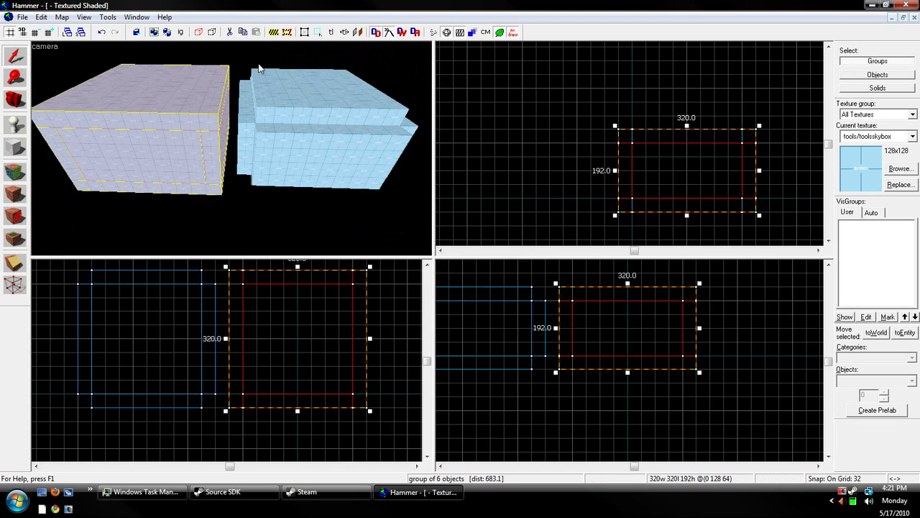
pyautogui.scroll(-1, 260, 367)
pyautogui.scroll(2, 270, 353)
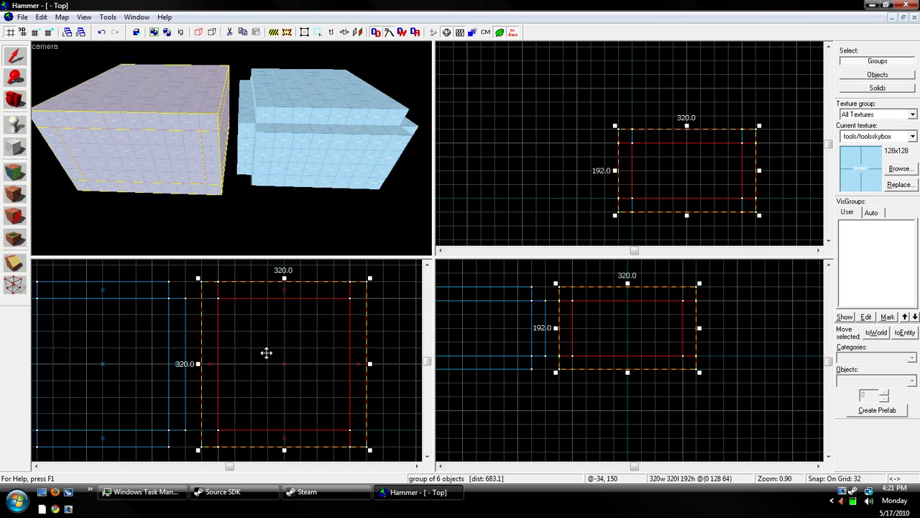
pyautogui.scroll(7, 168, 139)
# Step: Delete the hollowed box beside the room
pyautogui.press('z')
pyautogui.press('s')
pyautogui.press('z')
pyautogui.press('s')
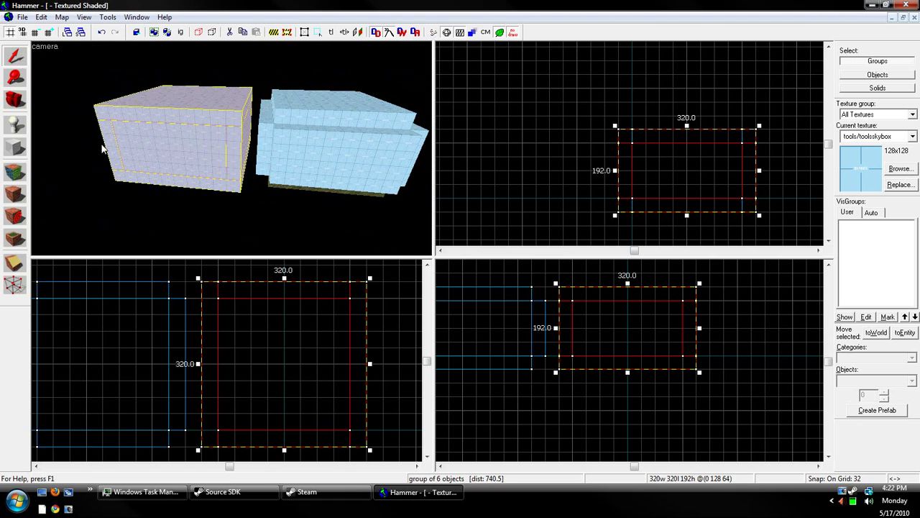
pyautogui.press('Delete')
# Step: Create a 16-sided cylinder, 256 × 256 × 128, beside the room
pyautogui.click(14, 147)
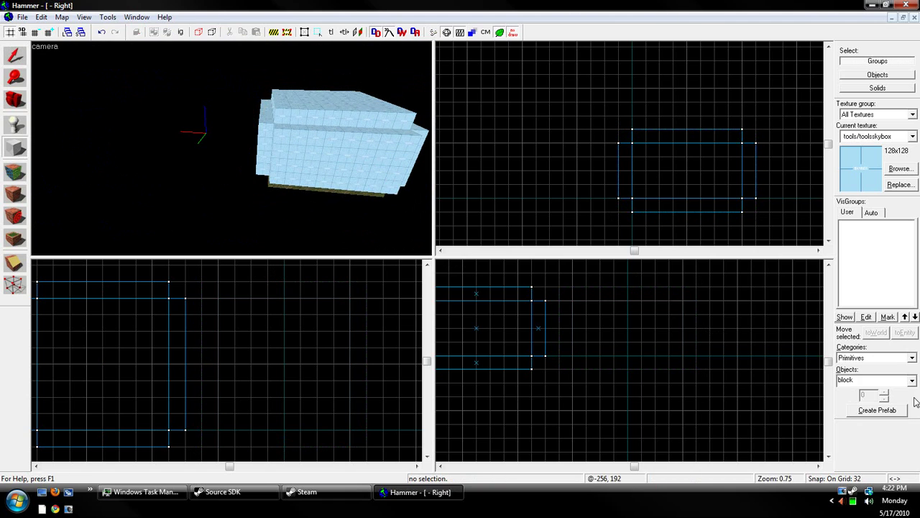
pyautogui.click(896, 379)
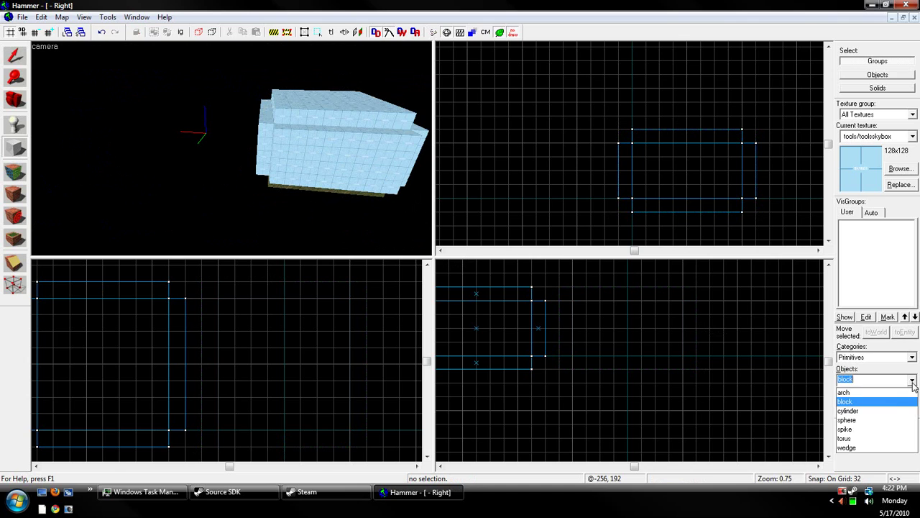
pyautogui.click(884, 410)
pyautogui.moveTo(287, 306); pyautogui.dragTo(400, 427)
pyautogui.scroll(-3, 394, 420)
pyautogui.moveTo(683, 372); pyautogui.dragTo(683, 356)
pyautogui.moveTo(682, 286); pyautogui.dragTo(683, 297)
pyautogui.press('Return')
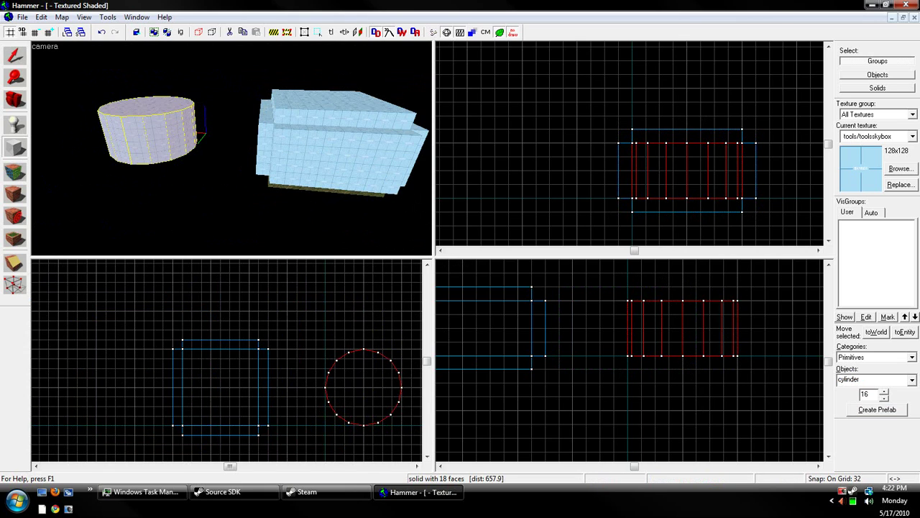
# Step: Make the cylinder hollow with the suggested wall thickness and inspect its wall pieces from above
pyautogui.click(15, 56)
pyautogui.rightClick(349, 372)
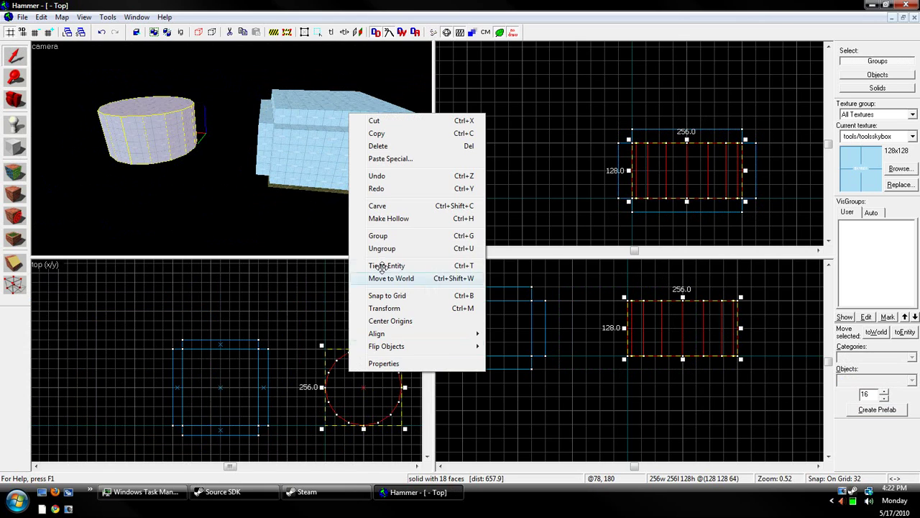
pyautogui.click(387, 218)
pyautogui.click(466, 266)
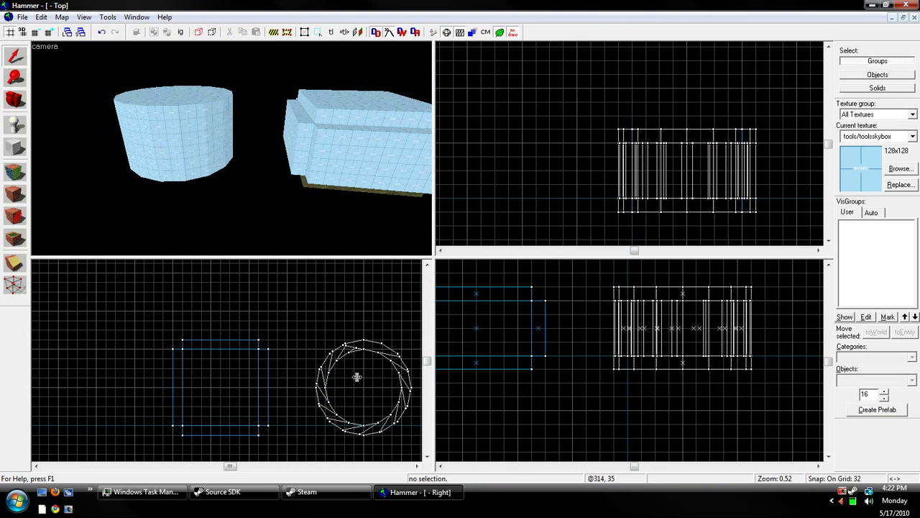
pyautogui.scroll(2, 351, 372)
pyautogui.scroll(-2, 351, 373)
pyautogui.scroll(3, 361, 387)
pyautogui.scroll(-5, 300, 324)
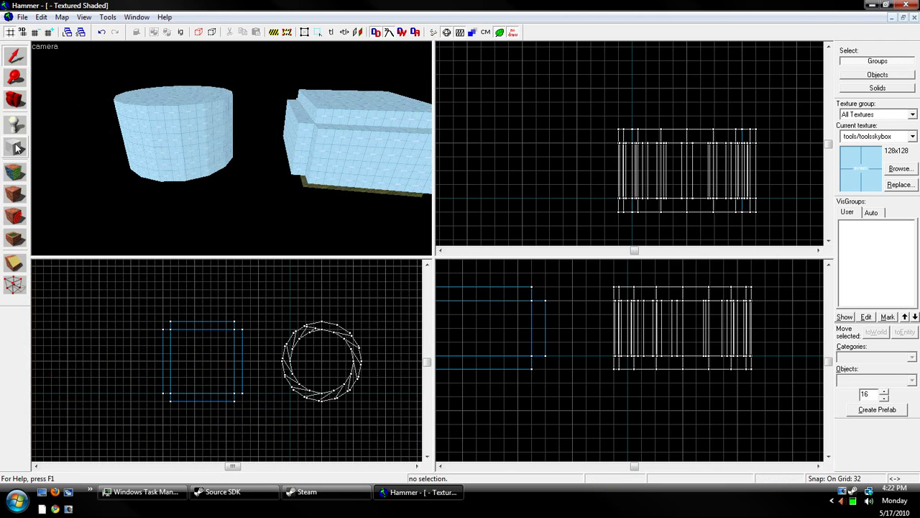
# Step: Outline a 256 × 256 × 128 area for a new solid on the far side of the hollow cylinder
pyautogui.click(16, 146)
pyautogui.scroll(-1, 188, 299)
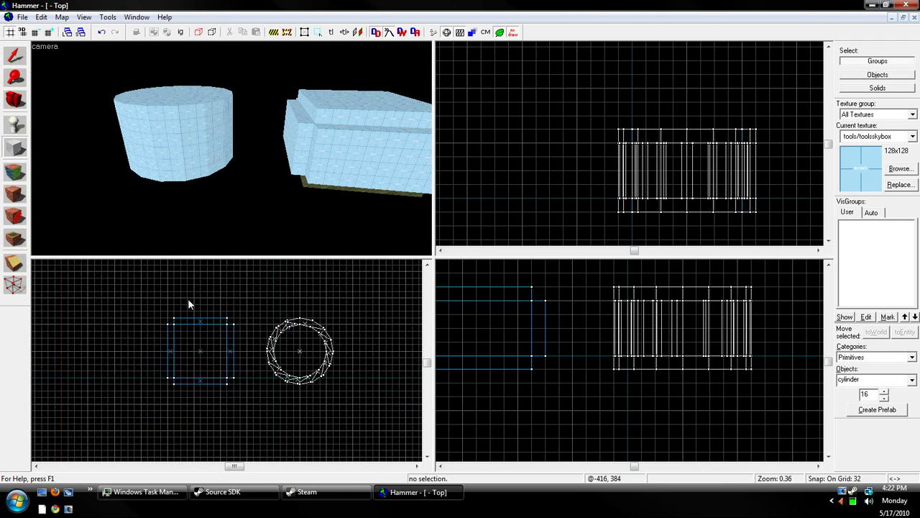
pyautogui.scroll(-1, 188, 298)
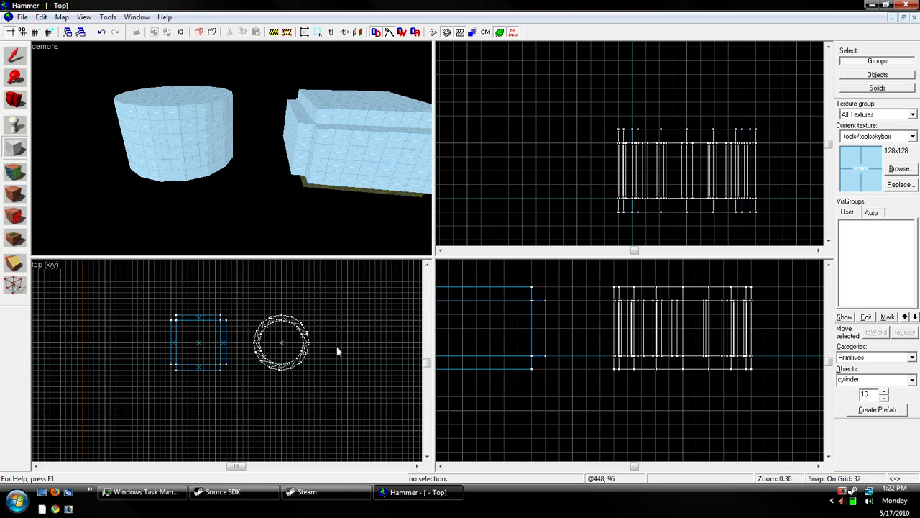
pyautogui.scroll(3, 324, 317)
pyautogui.moveTo(315, 290); pyautogui.dragTo(409, 381)
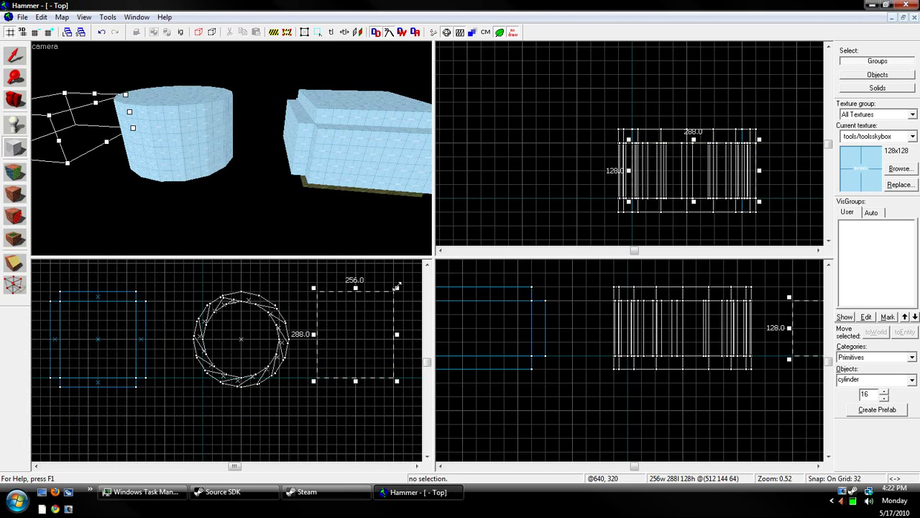
pyautogui.moveTo(396, 287); pyautogui.dragTo(396, 296)
# Step: Create an arch in the outlined area with wall width 16, 16 sides and a 360-degree arc
pyautogui.click(903, 378)
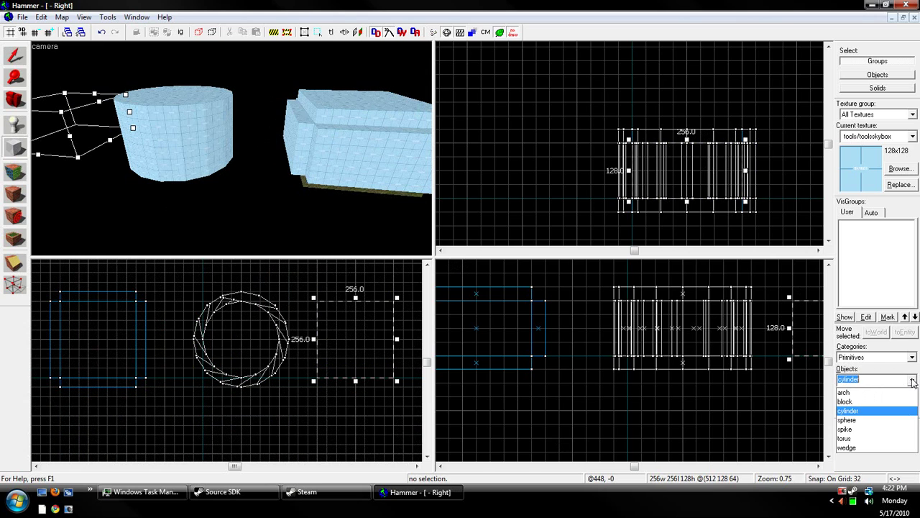
pyautogui.click(856, 389)
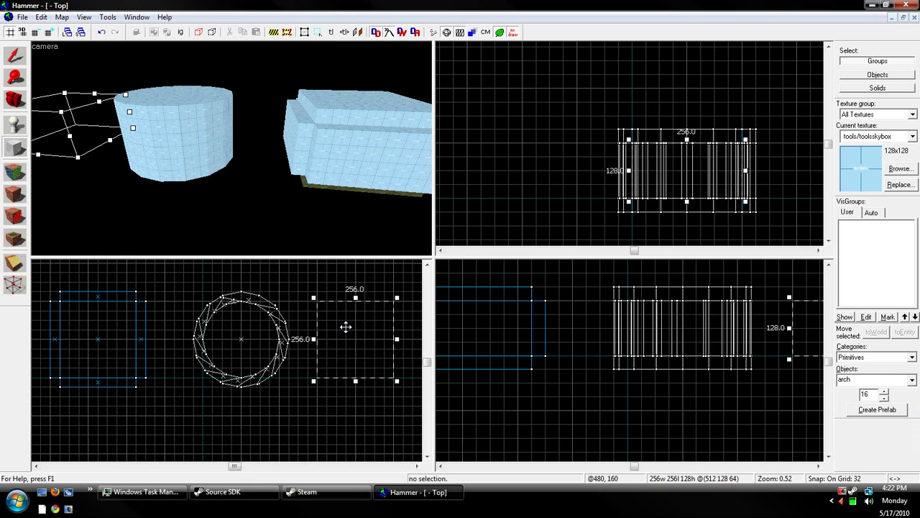
pyautogui.scroll(-2, 345, 324)
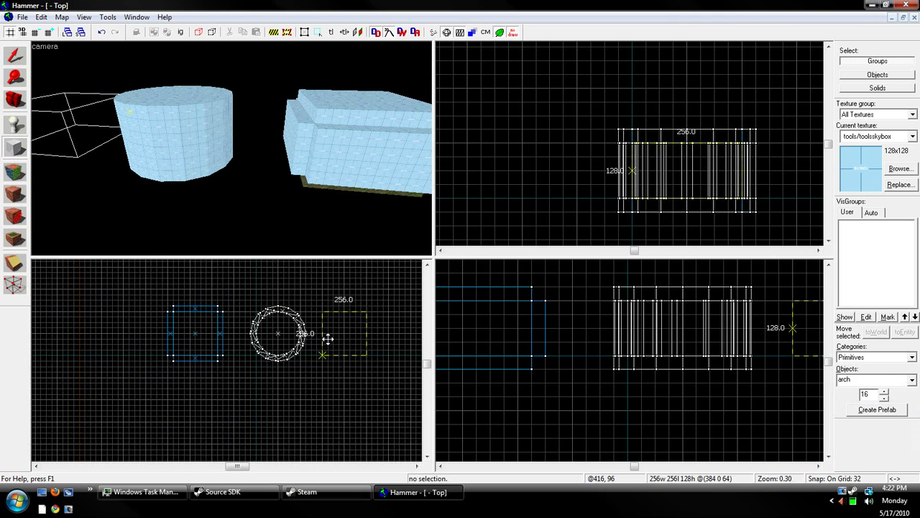
pyautogui.press('Return')
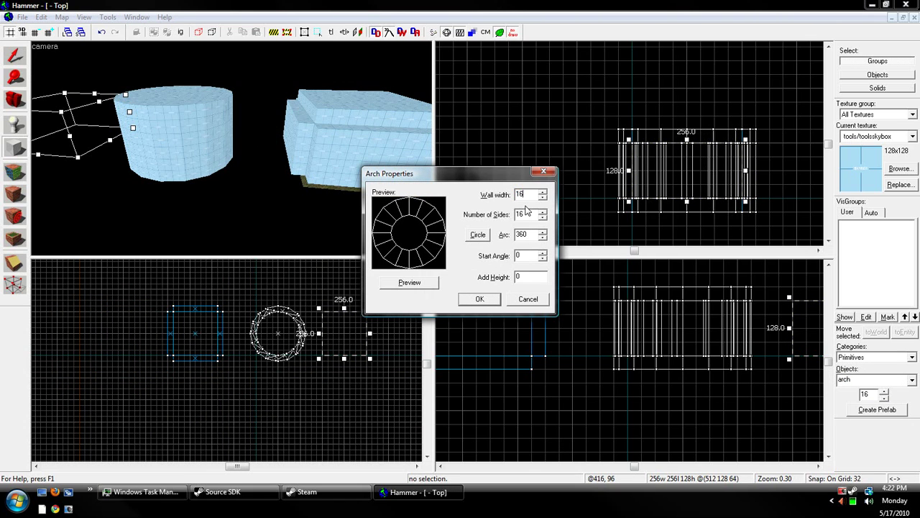
pyautogui.press('Return')
# Step: Delete the arch ring and the hollow cylinder
pyautogui.click(15, 56)
pyautogui.scroll(1, 338, 320)
pyautogui.scroll(3, 338, 320)
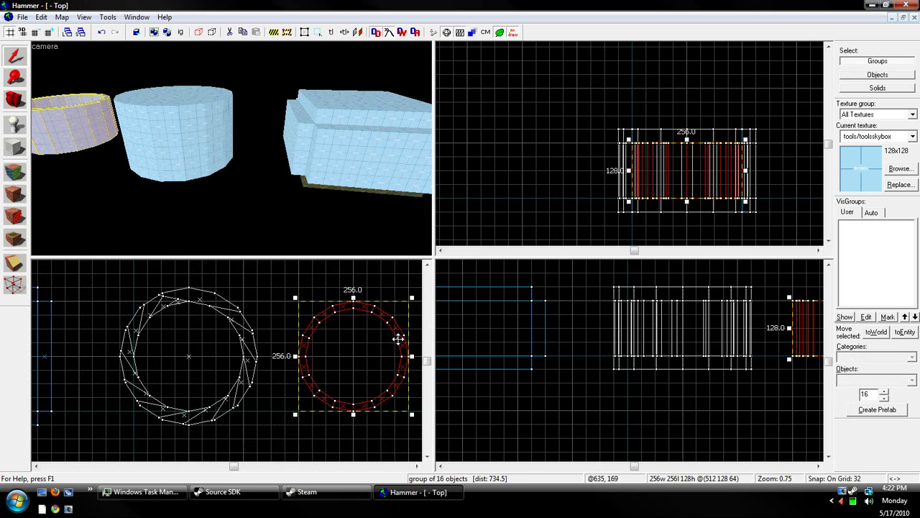
pyautogui.press('Delete')
pyautogui.click(204, 144)
pyautogui.press('Delete')
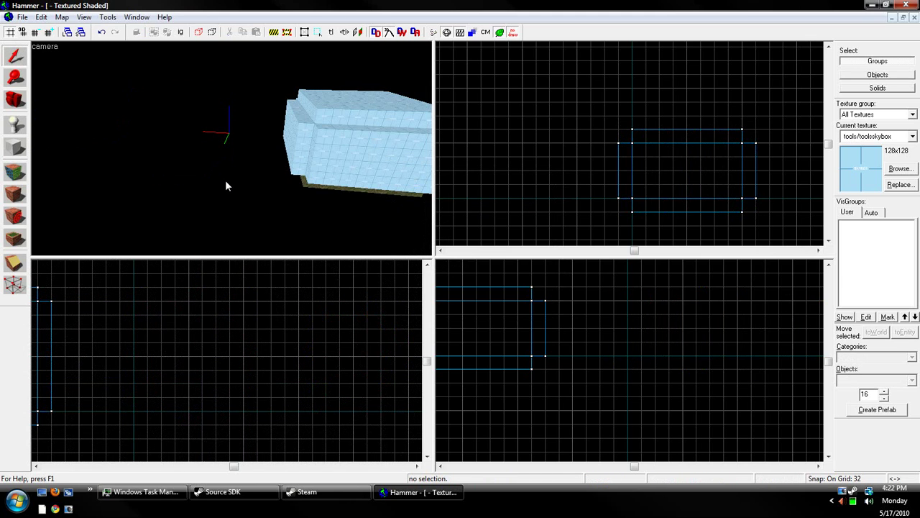
# Step: Select the room's upper wall in the top view, stretch it outward to 256 units deep and deselect it
pyautogui.press('z')
pyautogui.press('z')
pyautogui.click(237, 151)
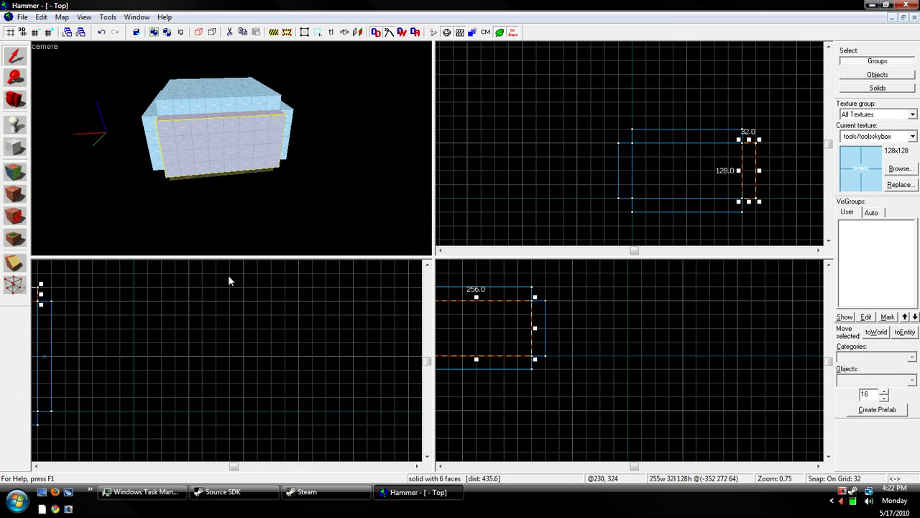
pyautogui.scroll(-6, 212, 309)
pyautogui.scroll(3, 166, 350)
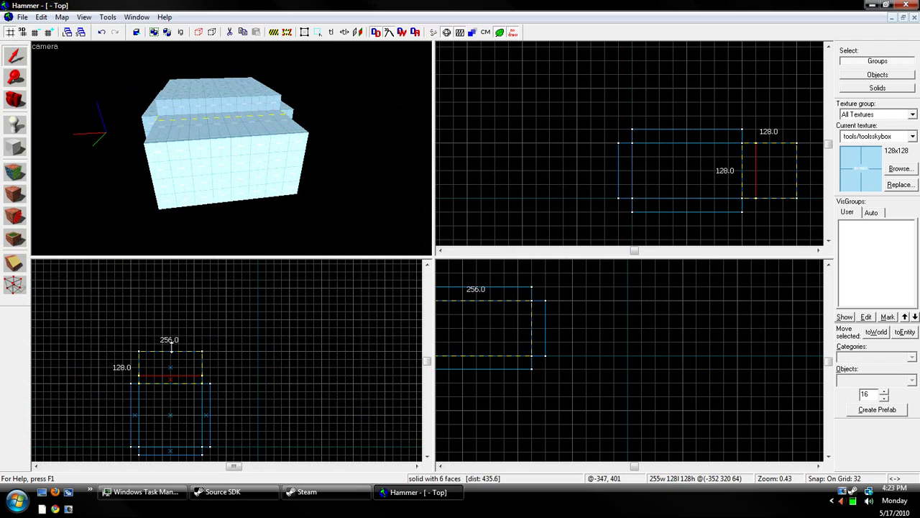
pyautogui.moveTo(173, 344); pyautogui.dragTo(186, 315)
pyautogui.press('Escape')
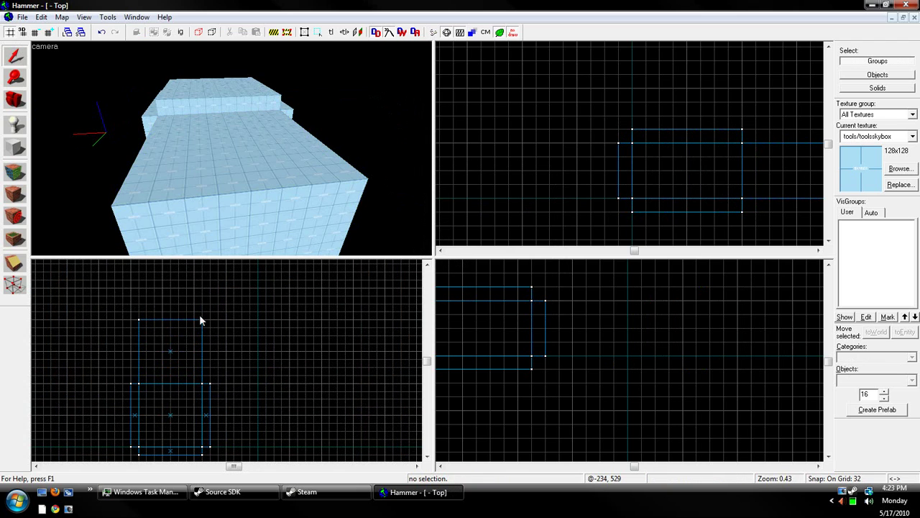
# Step: Select the extended wall and create a 64 × 288 × 128 block running lengthwise through its middle into the room
pyautogui.press('z')
pyautogui.press('z')
pyautogui.click(232, 149)
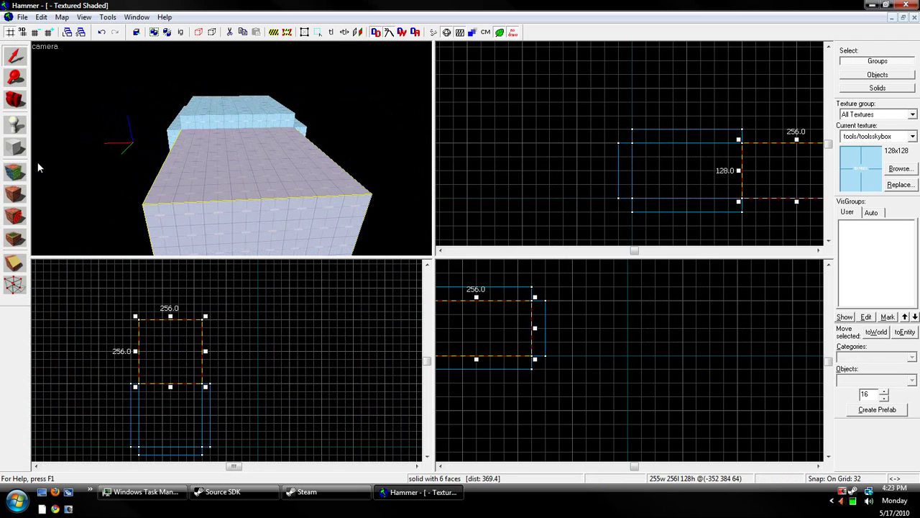
pyautogui.click(14, 147)
pyautogui.click(911, 380)
pyautogui.click(856, 397)
pyautogui.moveTo(495, 343); pyautogui.dragTo(520, 289)
pyautogui.moveTo(170, 386); pyautogui.dragTo(170, 394)
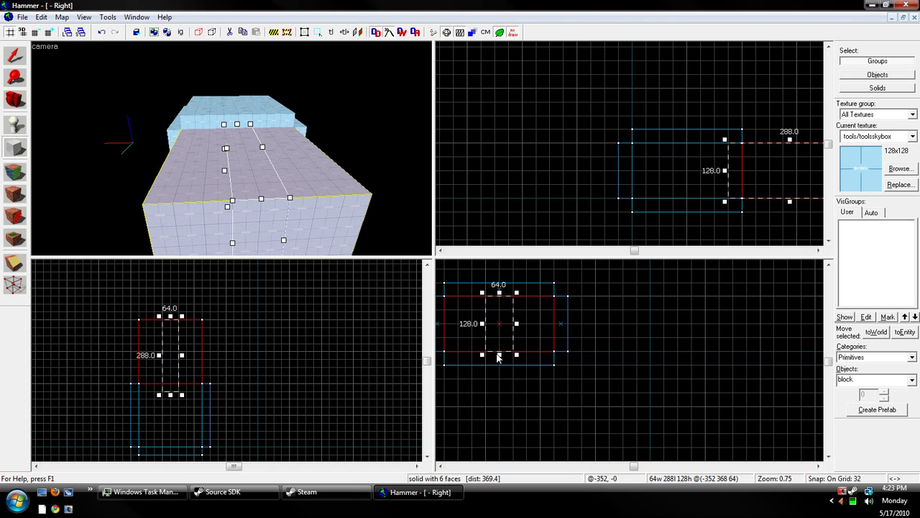
pyautogui.moveTo(499, 357)
pyautogui.mouseDown()
pyautogui.moveTo(498, 366)
pyautogui.moveTo(500, 350)
pyautogui.mouseUp()
pyautogui.press('Return')
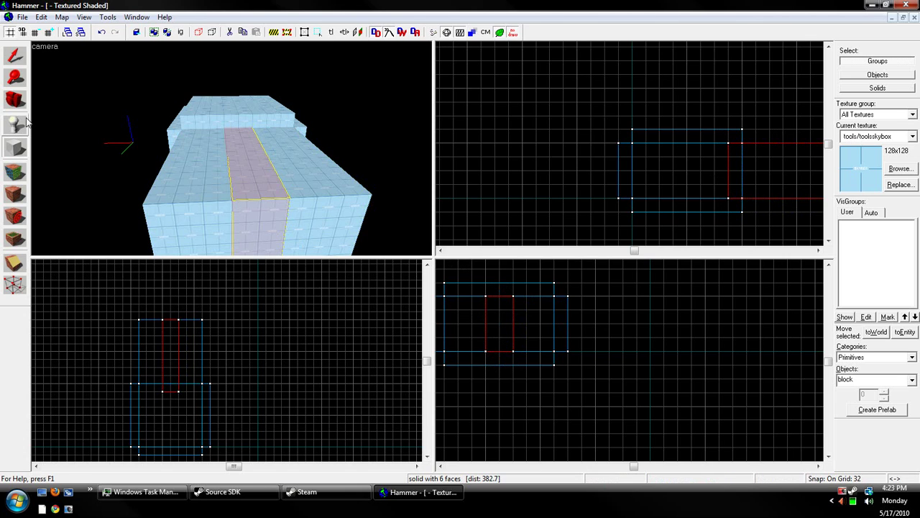
# Step: Carve the extended wall with the full-height block and delete the block to open a gap
pyautogui.click(16, 62)
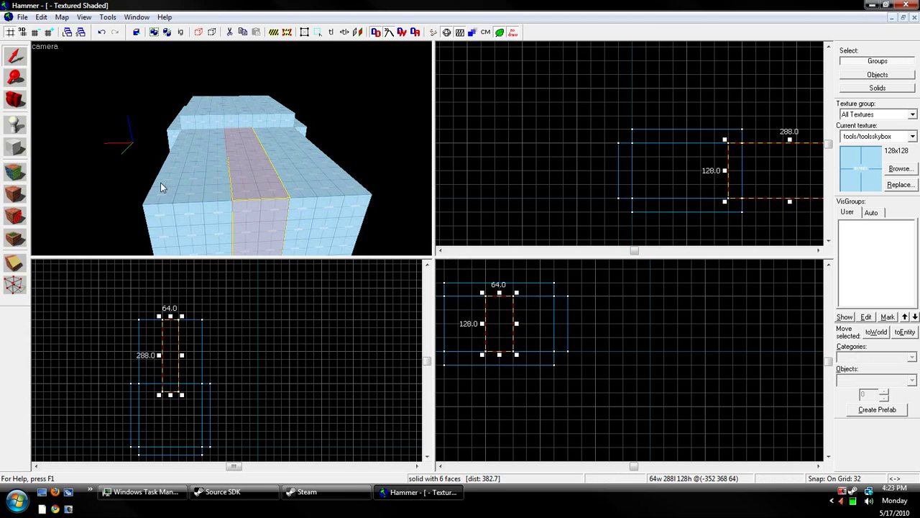
pyautogui.rightClick(176, 369)
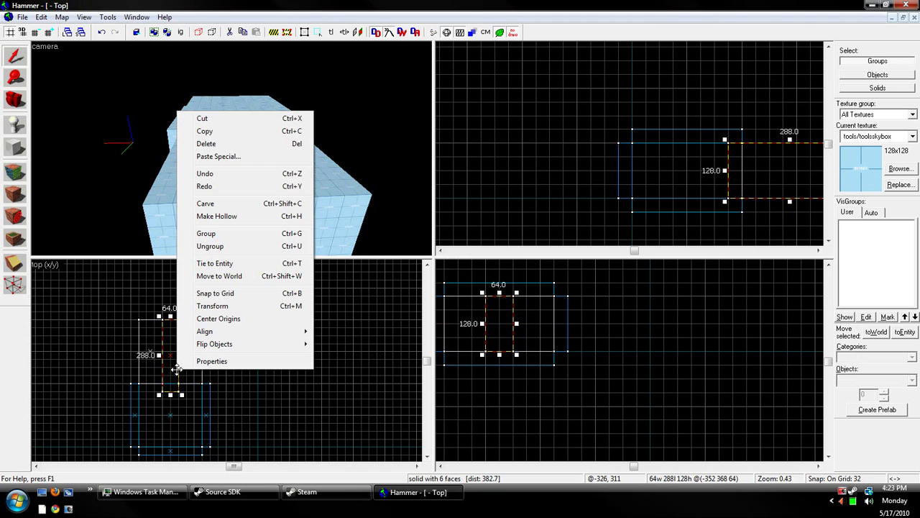
pyautogui.click(257, 203)
pyautogui.click(266, 206)
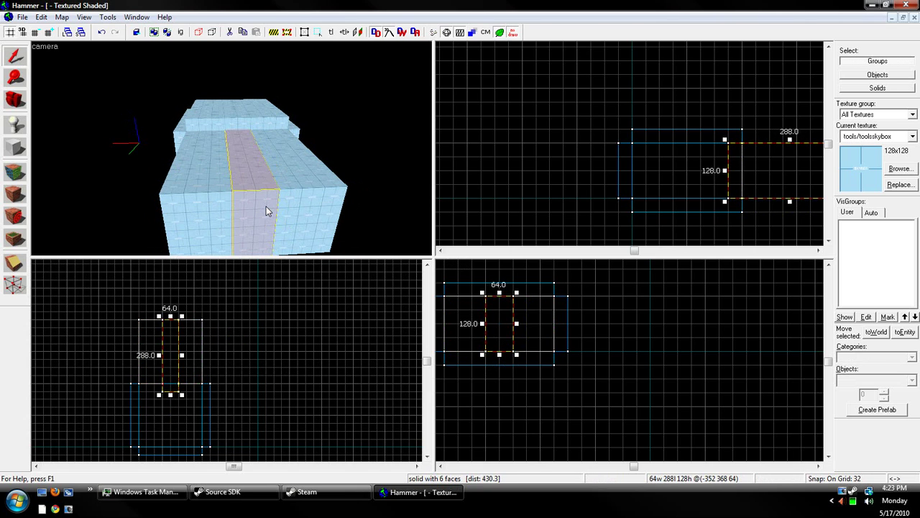
pyautogui.press('Delete')
pyautogui.press('w')
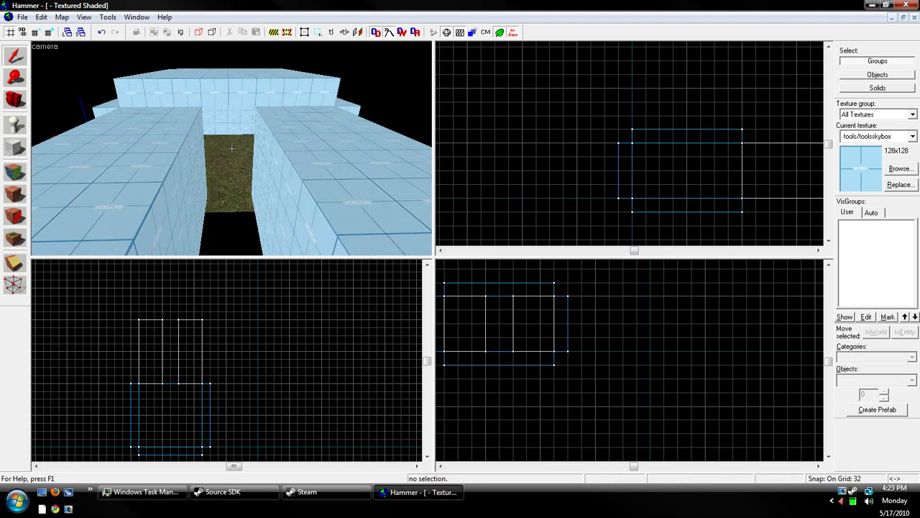
# Step: Undo the block's deletion and the wall carve, and reselect the cutting block
pyautogui.press('s')
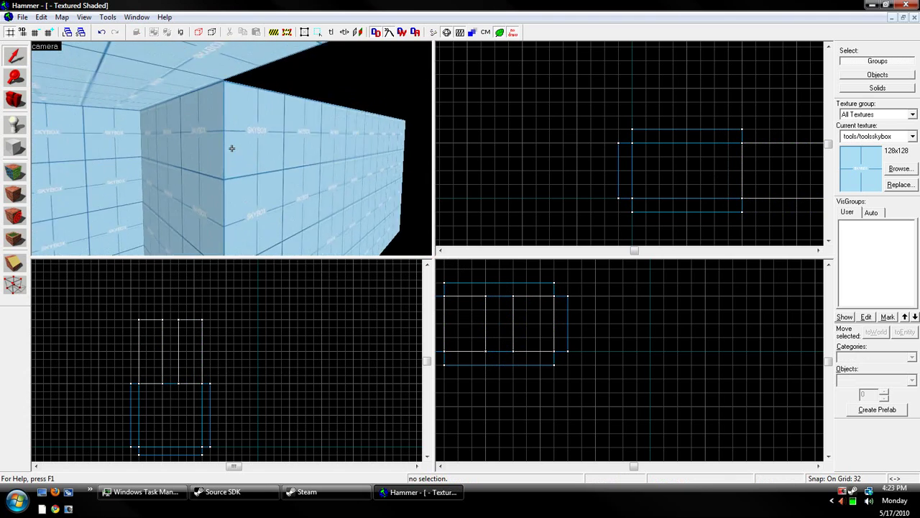
pyautogui.press('z')
pyautogui.scroll(3, 199, 160)
pyautogui.scroll(-6, 192, 162)
pyautogui.hotkey('ctrl', 'z')
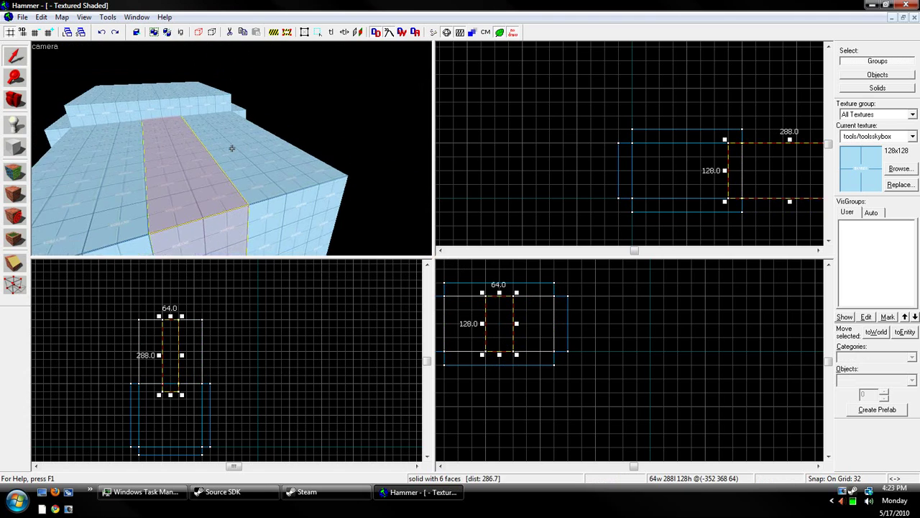
pyautogui.click(231, 148)
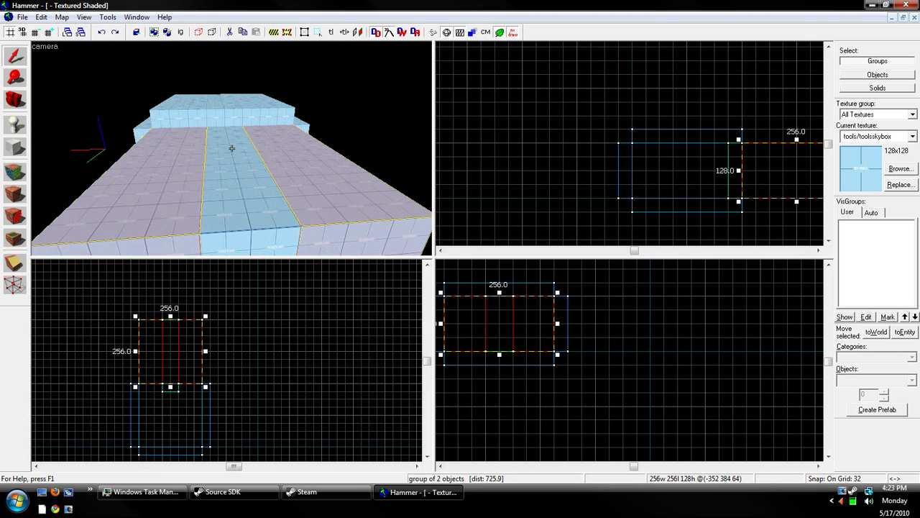
pyautogui.click(232, 148)
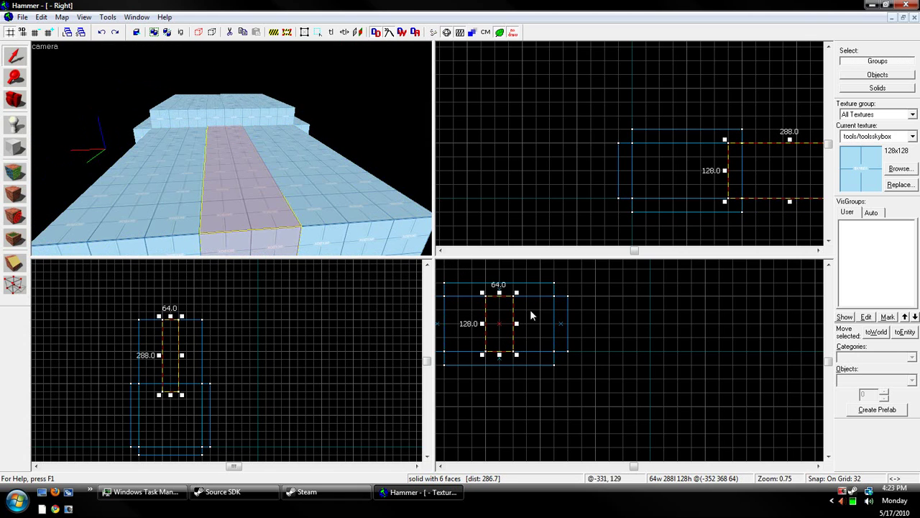
# Step: Lower the cutting block's top to a height of 96 units and carve a doorway through the wall with it, deleting the block
pyautogui.moveTo(498, 292); pyautogui.dragTo(499, 307)
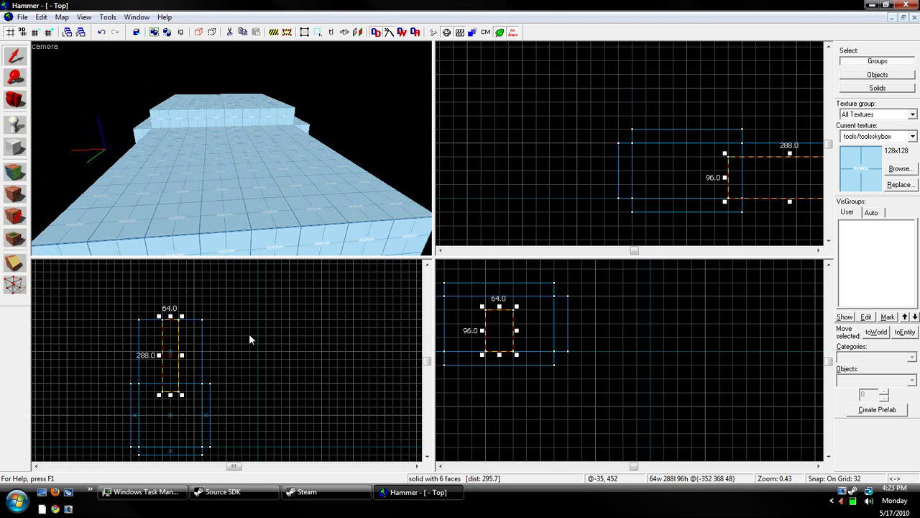
pyautogui.scroll(-3, 245, 178)
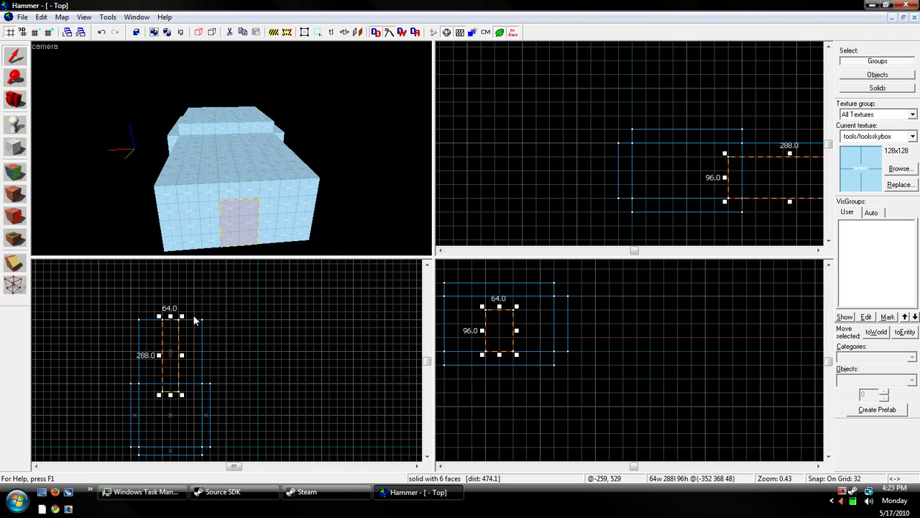
pyautogui.hotkey('ctrl', 'shift', 'c')
pyautogui.press('Delete')
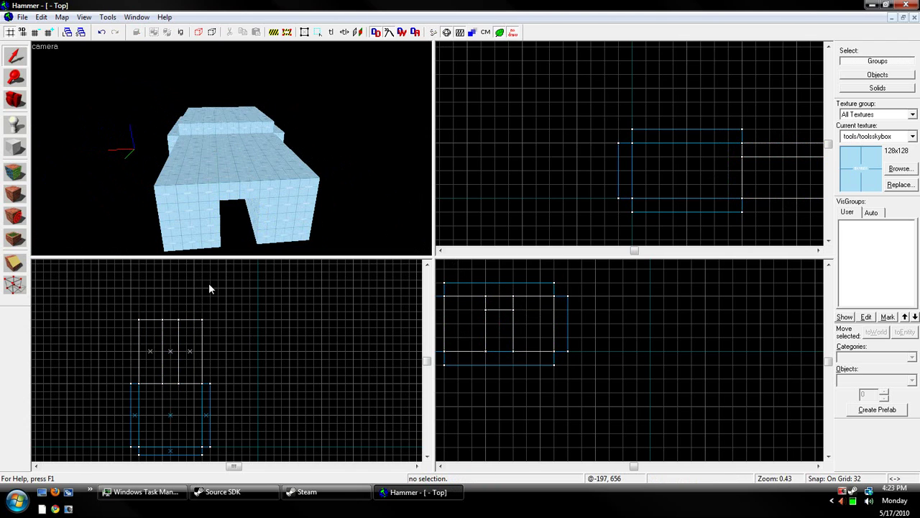
pyautogui.scroll(10, 231, 148)
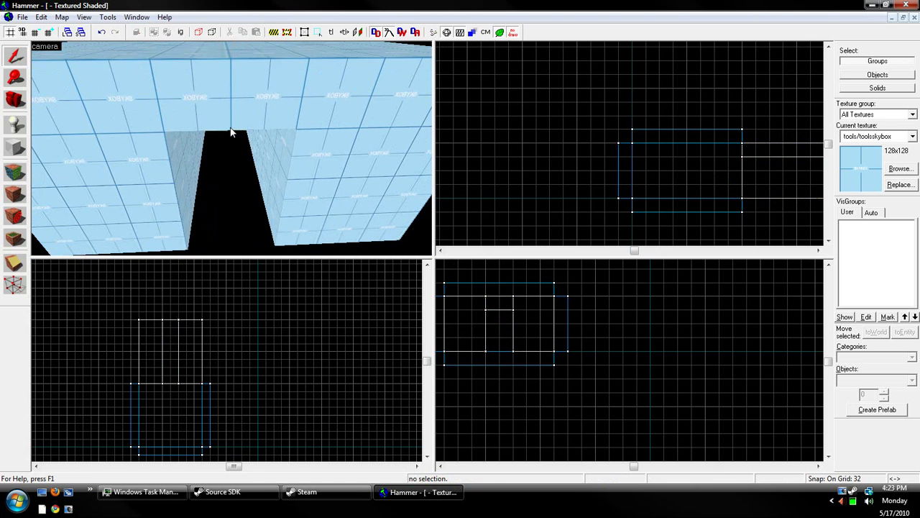
# Step: Undo the doorway carve and the creation of the cutting block
pyautogui.hotkey('ctrl', 'z')
pyautogui.hotkey('ctrl', 'y')
pyautogui.scroll(-10, 393, 100)
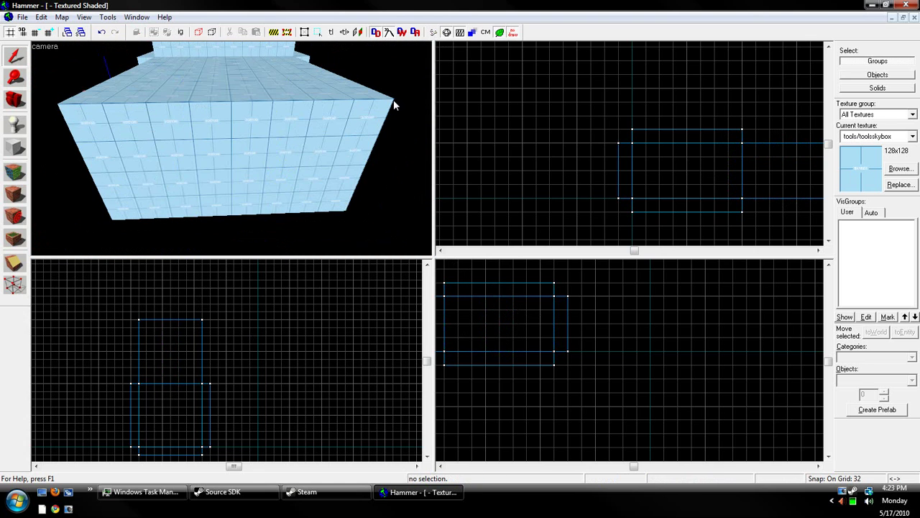
# Step: Select the extended wall and draw a lengthwise clip line 64 units from its left edge in the top view
pyautogui.scroll(-3, 393, 100)
pyautogui.scroll(4, 394, 100)
pyautogui.click(302, 139)
pyautogui.scroll(-4, 177, 143)
pyautogui.scroll(3, 152, 378)
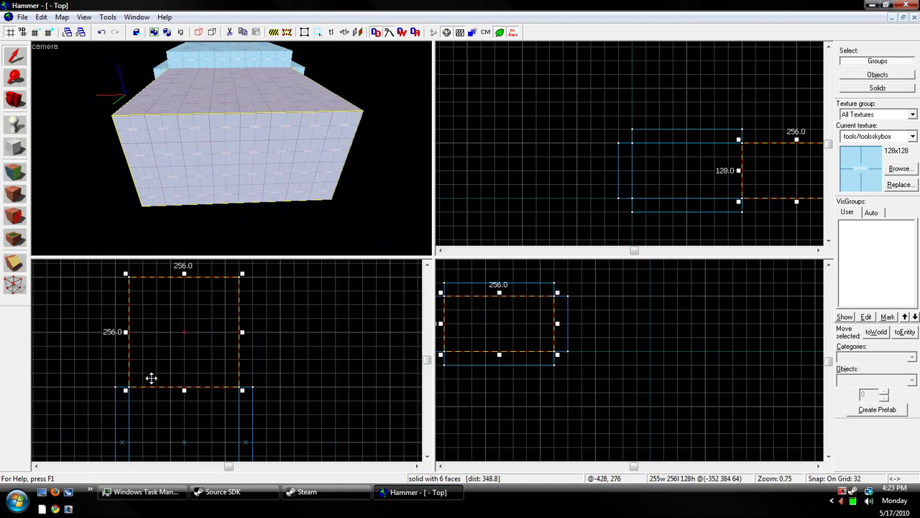
pyautogui.click(12, 267)
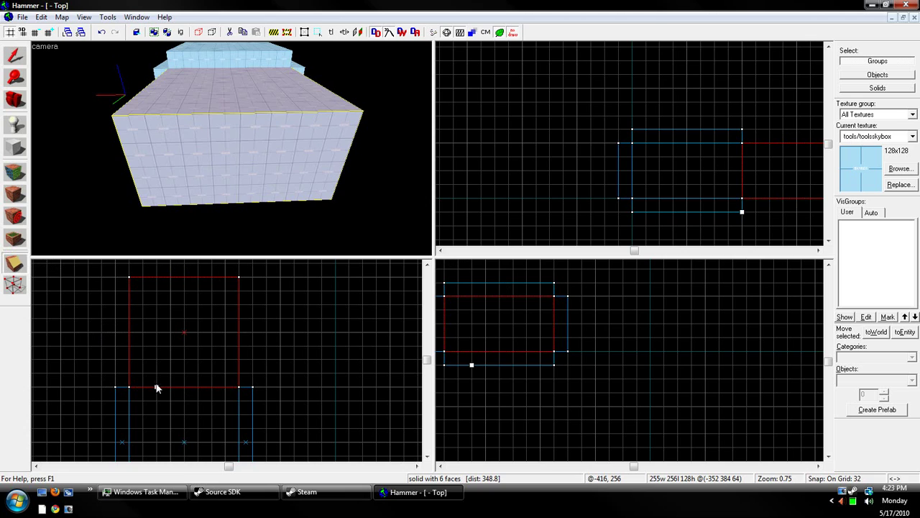
pyautogui.moveTo(156, 388); pyautogui.dragTo(157, 374)
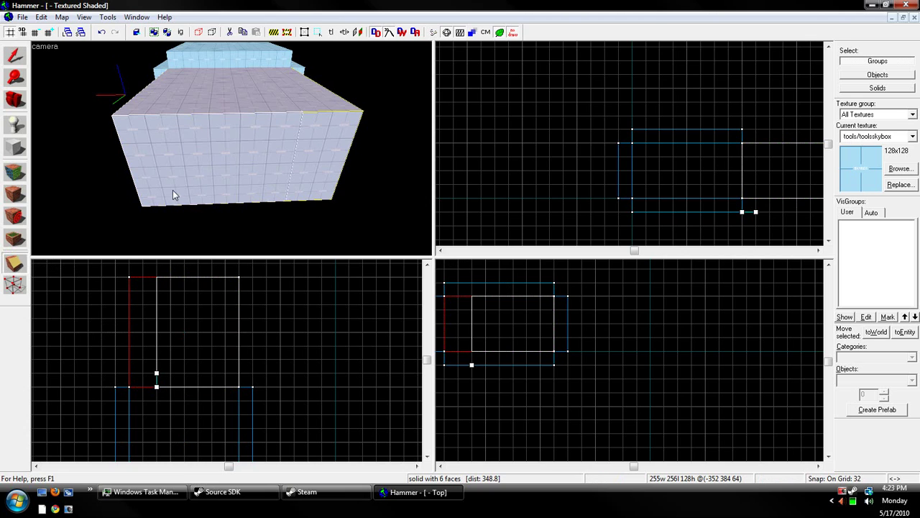
pyautogui.press('d')
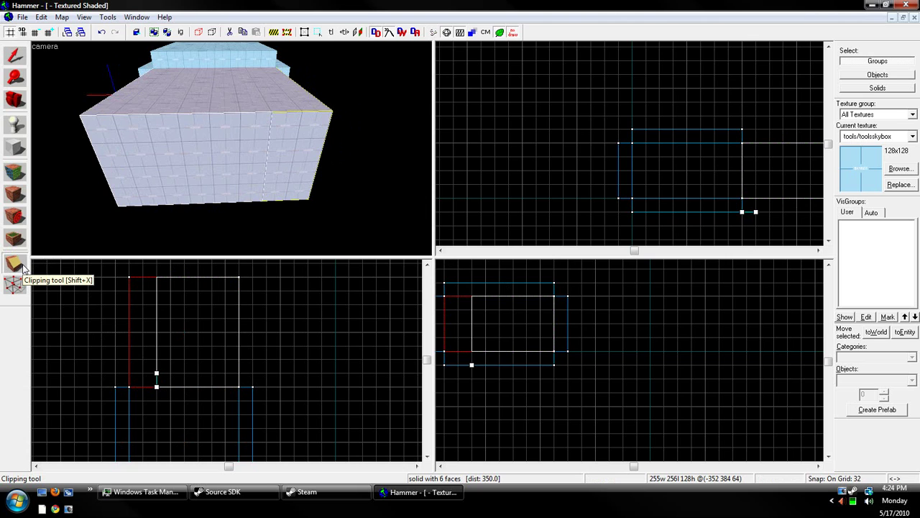
# Step: Cycle the clip mode to keep both sides and split the wall along the clip line
pyautogui.click(21, 267)
pyautogui.click(22, 267)
pyautogui.click(22, 267)
pyautogui.click(22, 267)
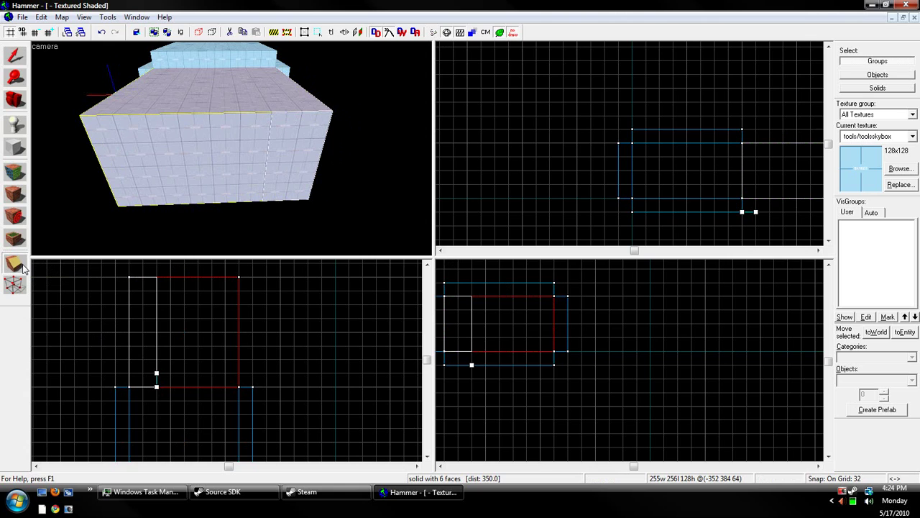
pyautogui.click(21, 267)
pyautogui.press('Return')
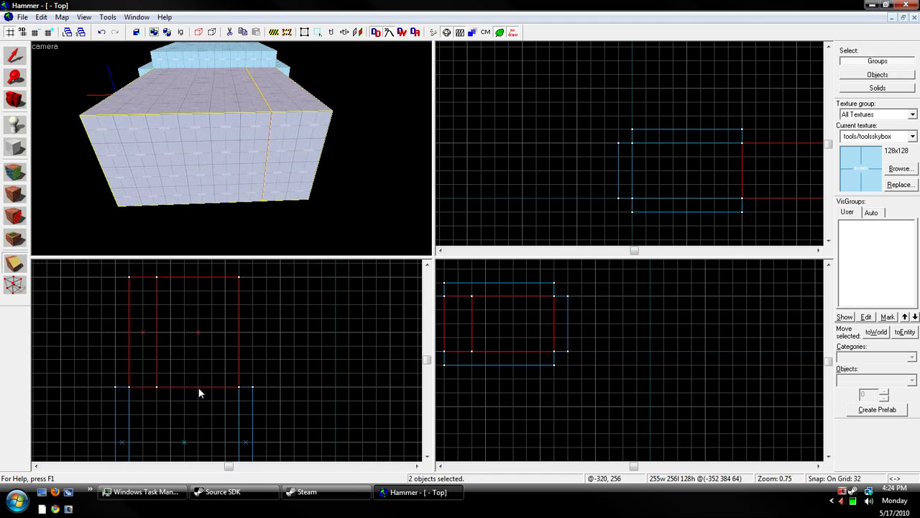
# Step: Clip the wall again 64 units from its right edge in the top view, keeping both sides for a 128-unit-wide middle piece
pyautogui.moveTo(200, 393); pyautogui.dragTo(200, 375)
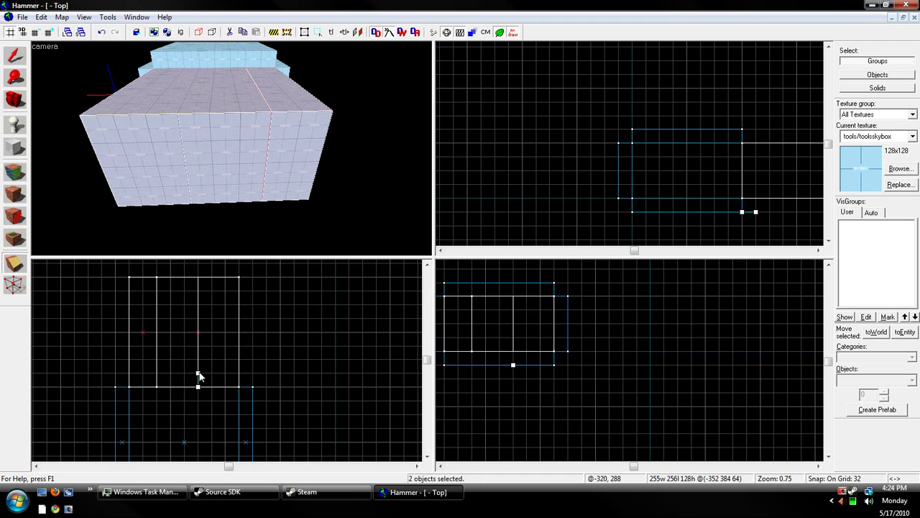
pyautogui.moveTo(197, 386); pyautogui.dragTo(211, 387)
pyautogui.press('Return')
# Step: Clip the middle wall piece horizontally 32 units below its top, keeping only the upper part, and deselect it
pyautogui.click(15, 56)
pyautogui.click(235, 138)
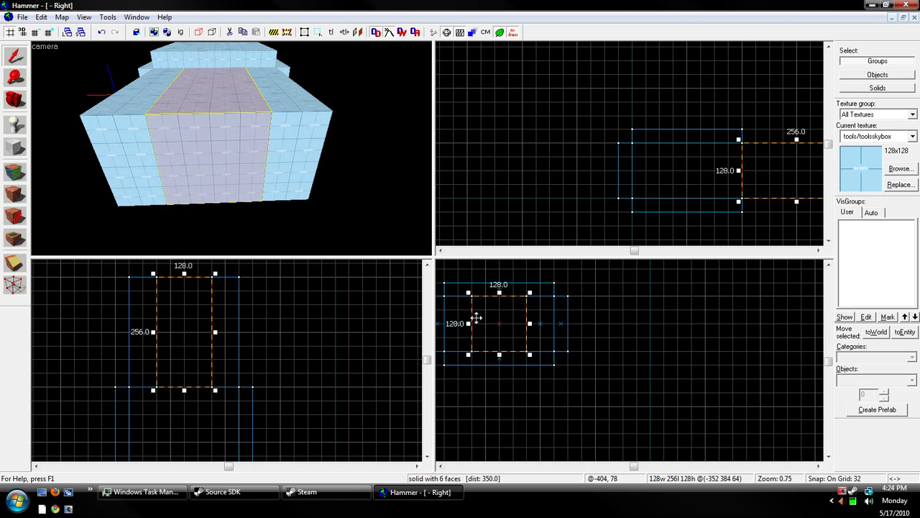
pyautogui.hotkey('shift', 'x')
pyautogui.moveTo(476, 312); pyautogui.dragTo(493, 308)
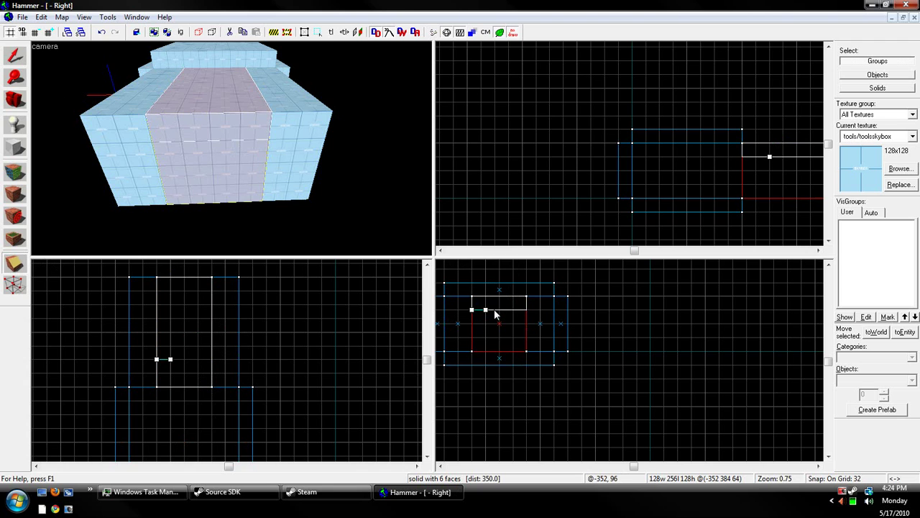
pyautogui.press('Return')
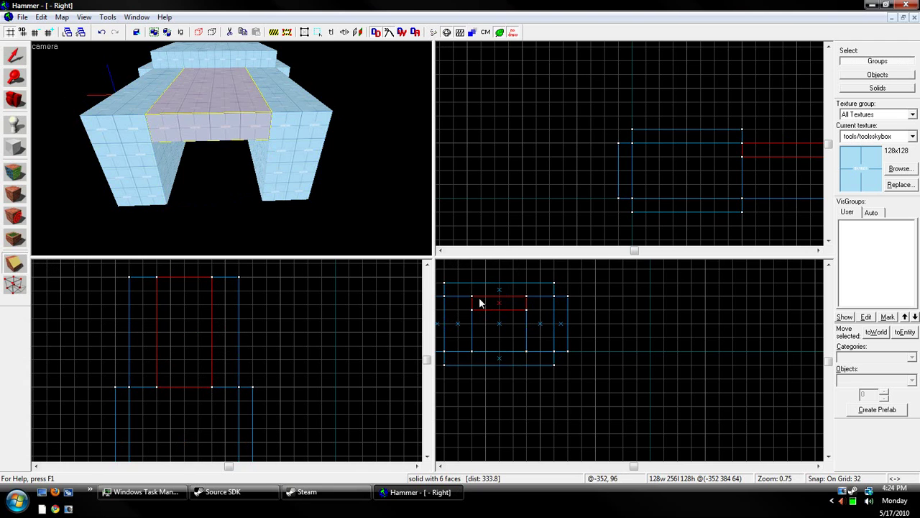
pyautogui.click(18, 57)
pyautogui.click(187, 183)
# Step: Copy the passage's ceiling block 128 units down as its floor and deselect the copy
pyautogui.press('z')
pyautogui.press('w')
pyautogui.press('s')
pyautogui.press('z')
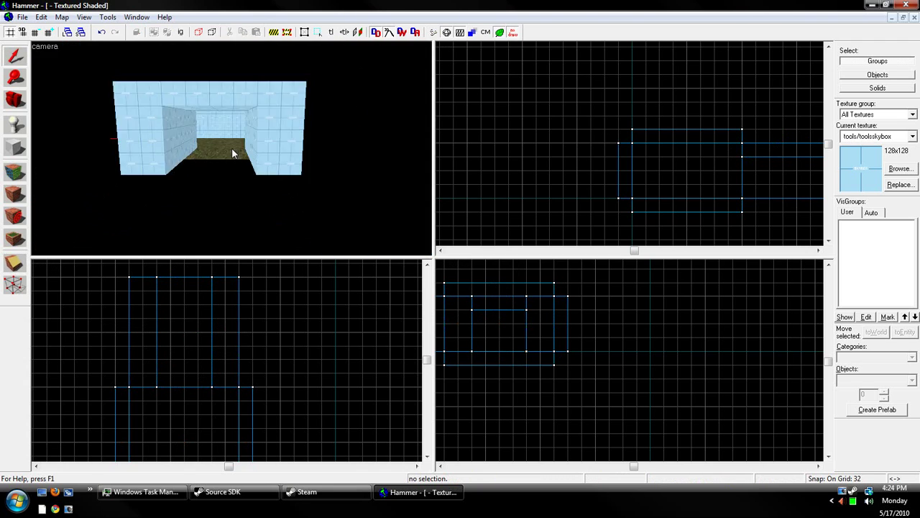
pyautogui.click(210, 106)
pyautogui.moveTo(489, 299); pyautogui.dragTo(492, 355)
pyautogui.scroll(2, 220, 169)
pyautogui.click(312, 224)
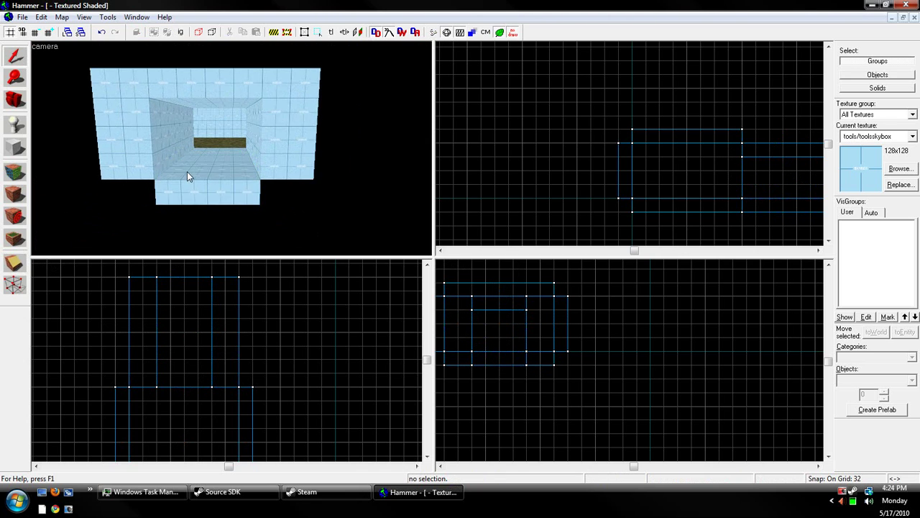
# Step: Pick up the room floor's grass texture nature/blendgrassdirt01 and apply it to the passage's floor block
pyautogui.scroll(4, 187, 177)
pyautogui.click(211, 172)
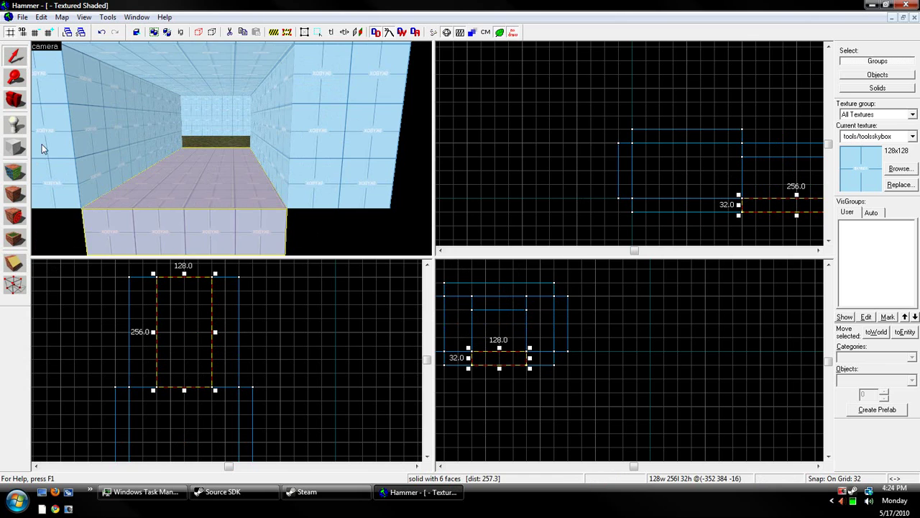
pyautogui.click(14, 171)
pyautogui.click(546, 140)
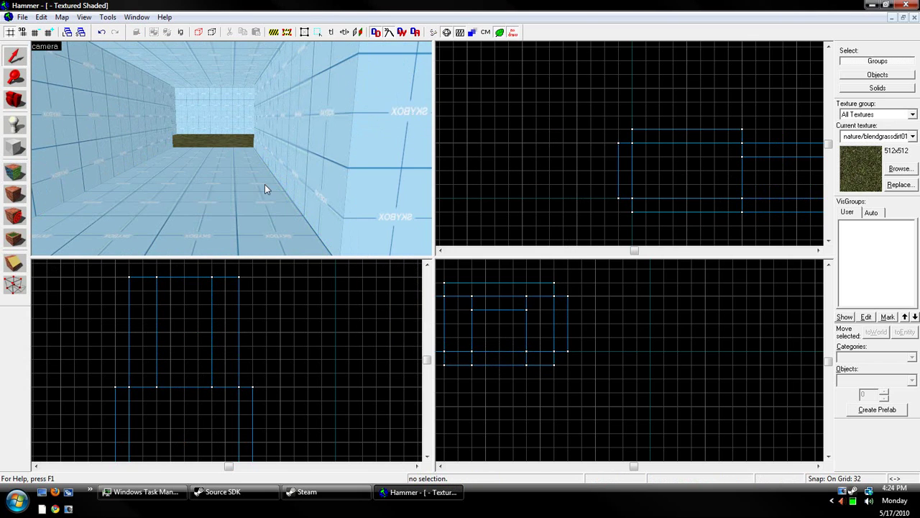
pyautogui.click(264, 185)
pyautogui.scroll(-4, 263, 185)
pyautogui.click(15, 194)
pyautogui.click(358, 241)
# Step: Examine the textured passage and its connection to the room from inside and outside in the camera view
pyautogui.press('z')
pyautogui.press('s')
pyautogui.press('w')
pyautogui.press('w')
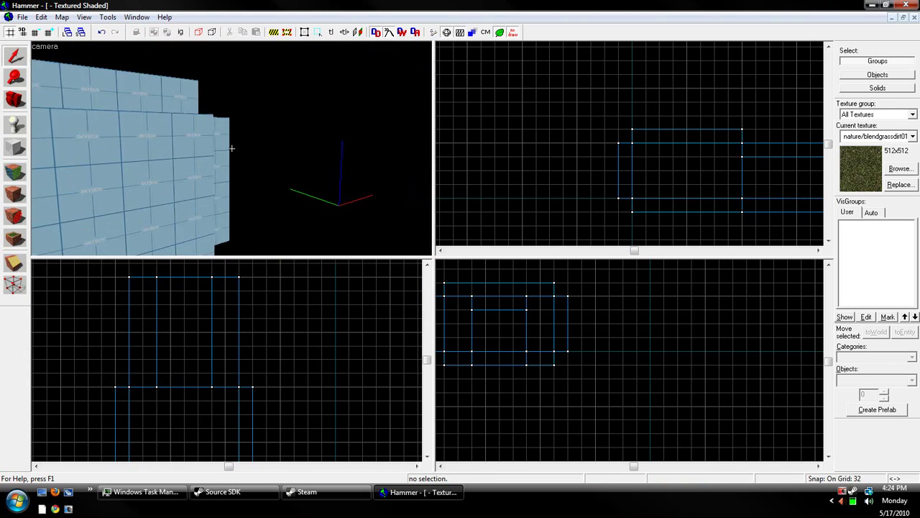
pyautogui.scroll(-6, 232, 148)
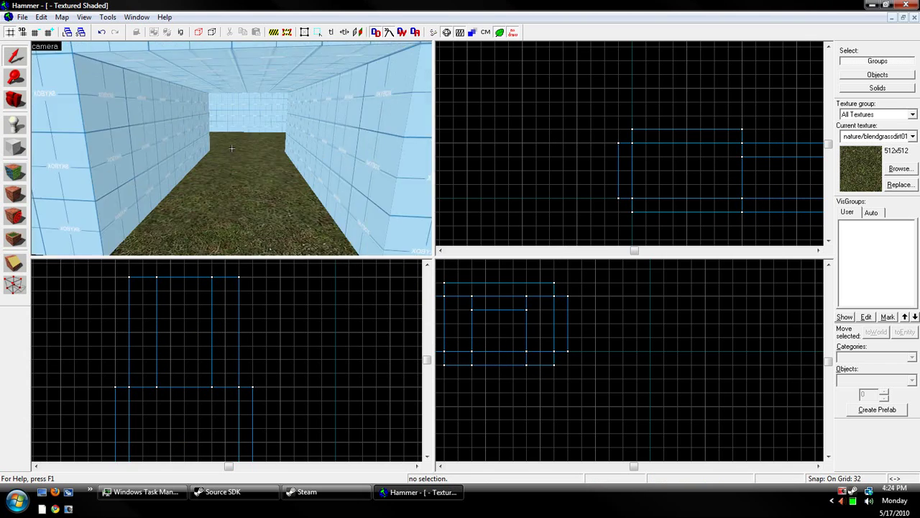
pyautogui.scroll(4, 232, 148)
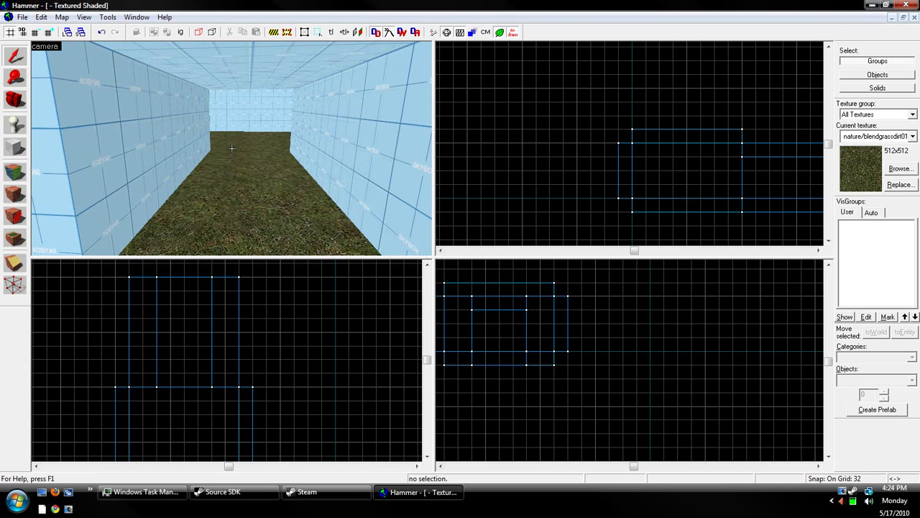
pyautogui.scroll(-5, 231, 148)
pyautogui.press('a')
pyautogui.press('z')
pyautogui.click(232, 150)
pyautogui.click(254, 151)
pyautogui.press('z')
pyautogui.press('w')
pyautogui.press('s')
pyautogui.press('z')
pyautogui.scroll(-2, 231, 148)
pyautogui.click(106, 17)
pyautogui.click(84, 17)
pyautogui.click(72, 20)
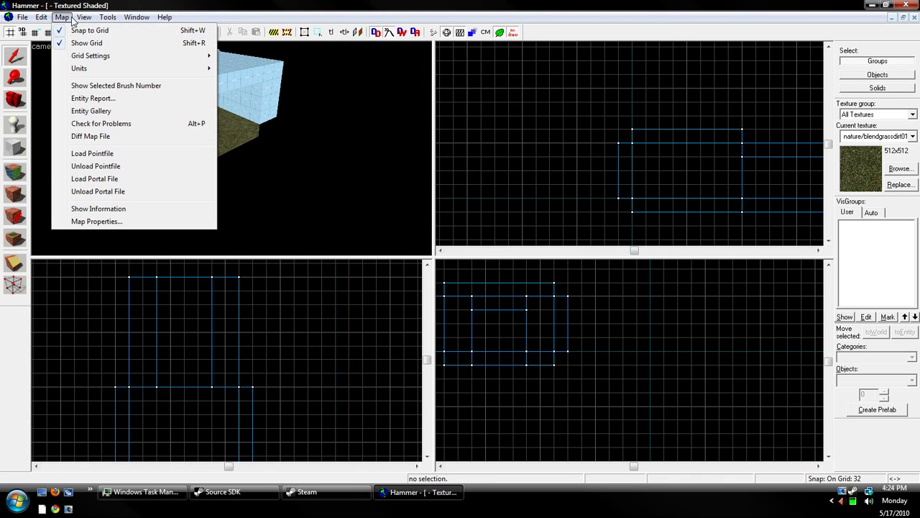
pyautogui.moveTo(43, 20)
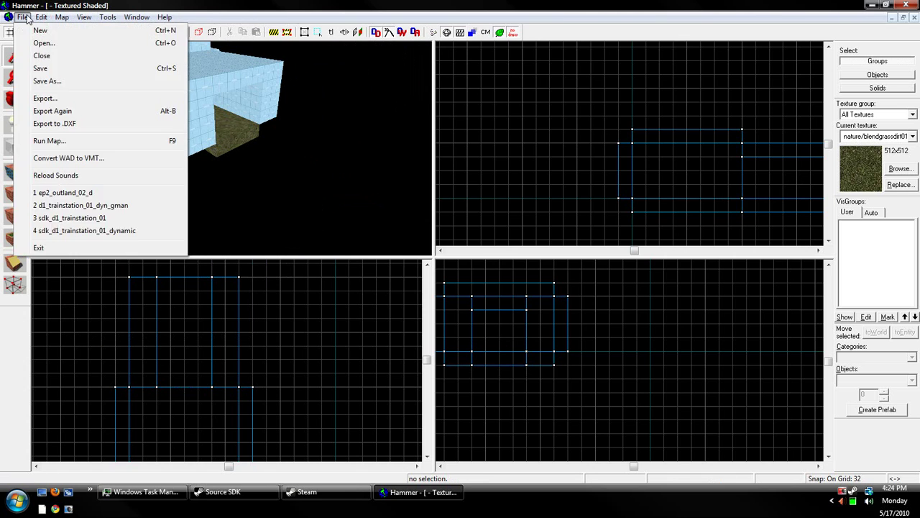
pyautogui.moveTo(138, 22)
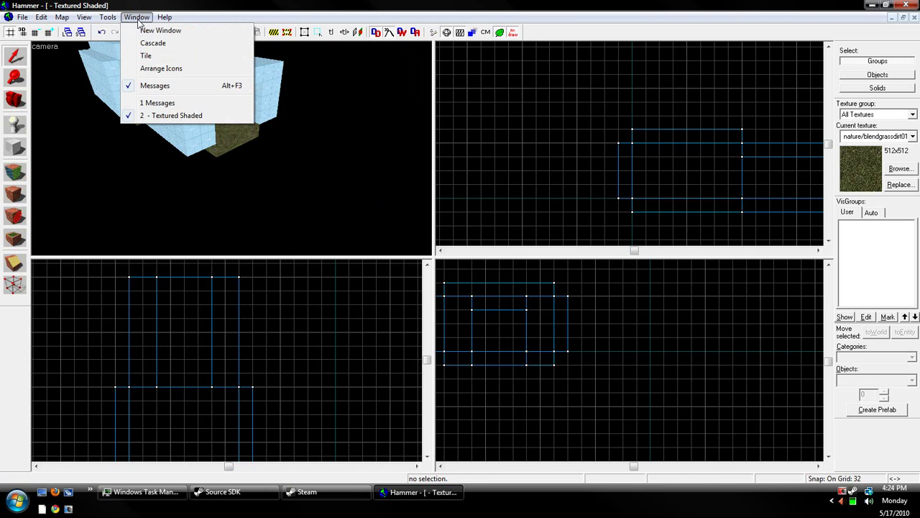
pyautogui.click(232, 5)
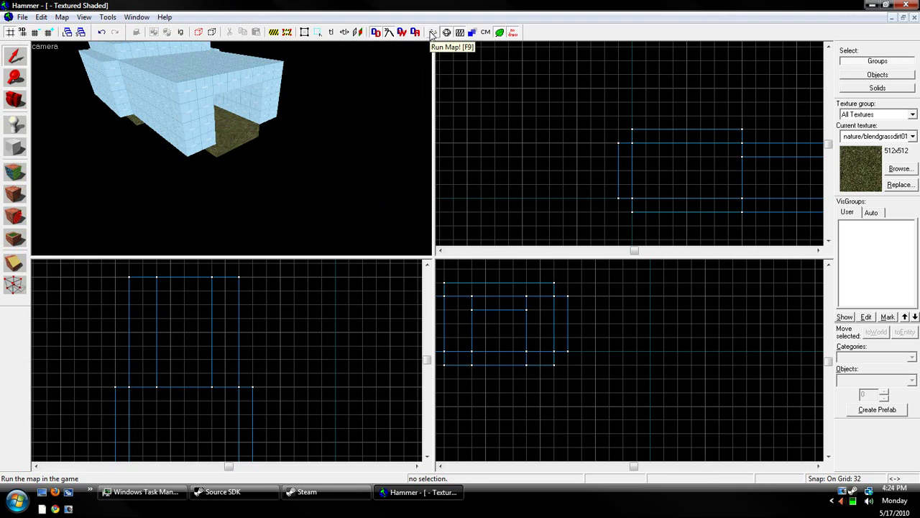
# Step: Copy the room's far wall, seen through the passage, to the passage's open outer end, 544 units away
pyautogui.press('d')
pyautogui.press('z')
pyautogui.press('w')
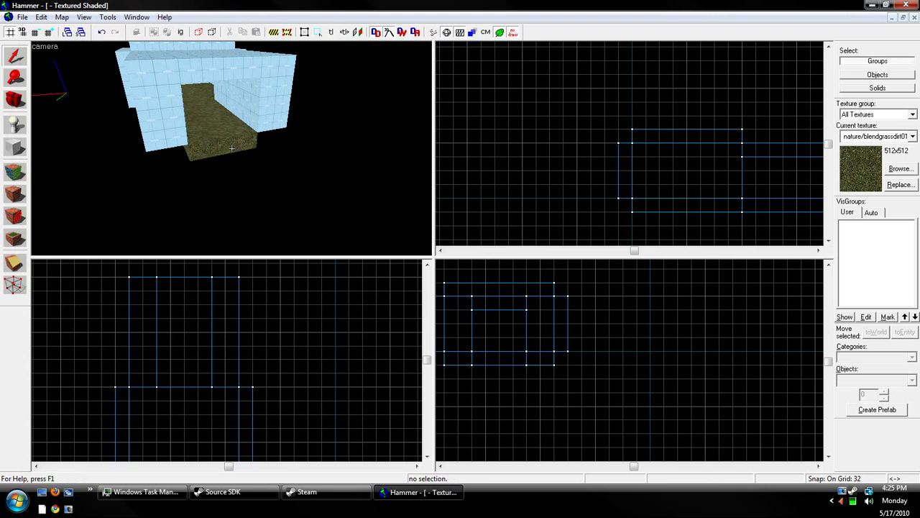
pyautogui.press('z')
pyautogui.scroll(5, 232, 148)
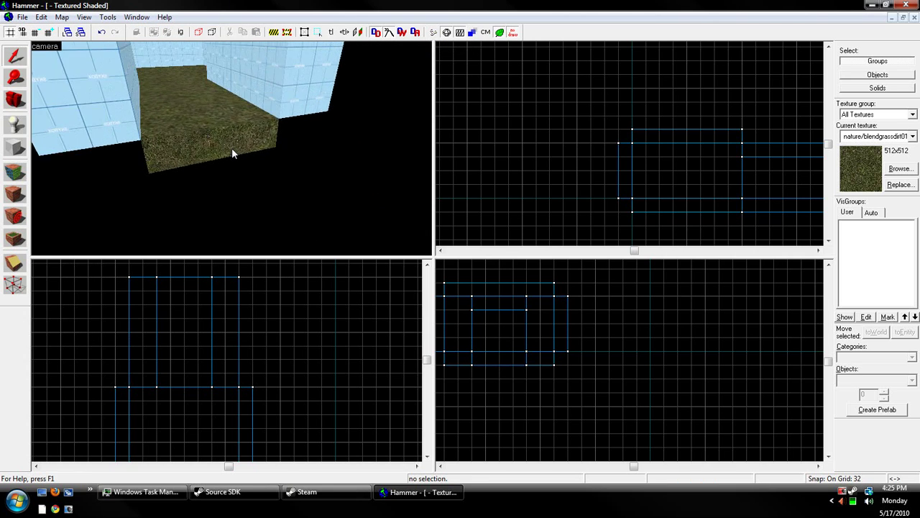
pyautogui.click(166, 62)
pyautogui.scroll(-2, 230, 435)
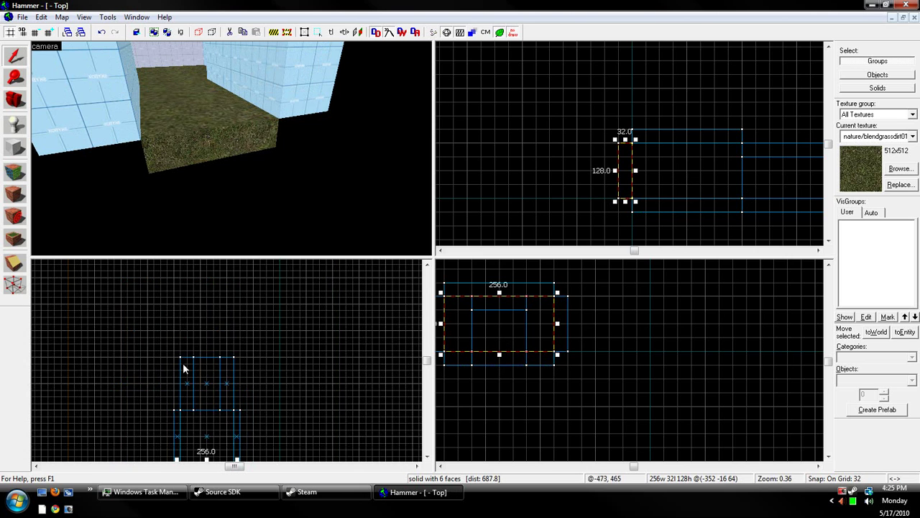
pyautogui.scroll(-2, 228, 407)
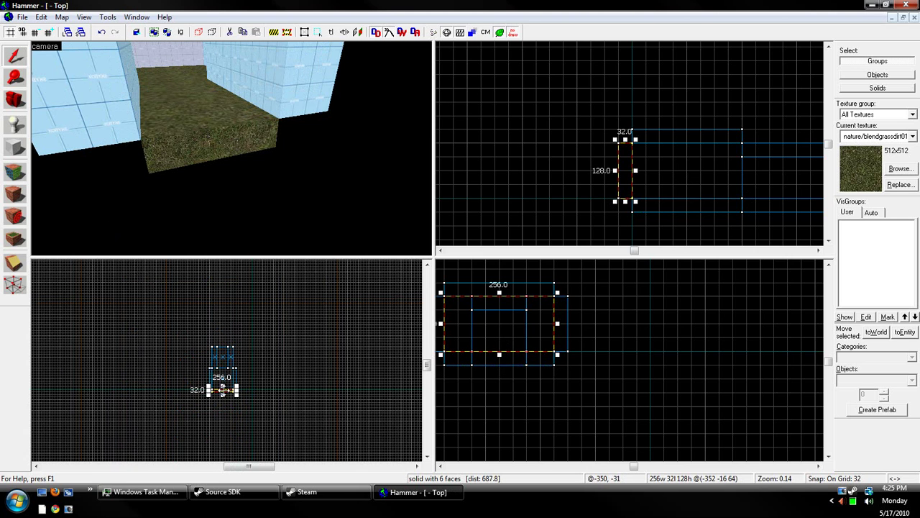
pyautogui.scroll(4, 219, 352)
# Step: Clip both sides off the copied wall so only a 128-unit-wide middle piece covers the passage opening
pyautogui.hotkey('shift', 'x')
pyautogui.moveTo(202, 352)
pyautogui.mouseDown()
pyautogui.moveTo(204, 338)
pyautogui.moveTo(239, 343)
pyautogui.moveTo(233, 349)
pyautogui.moveTo(232, 337)
pyautogui.mouseUp()
pyautogui.hotkey('shift', 'x')
pyautogui.hotkey('shift', 'x')
pyautogui.hotkey('shift', 'x')
pyautogui.press('Return')
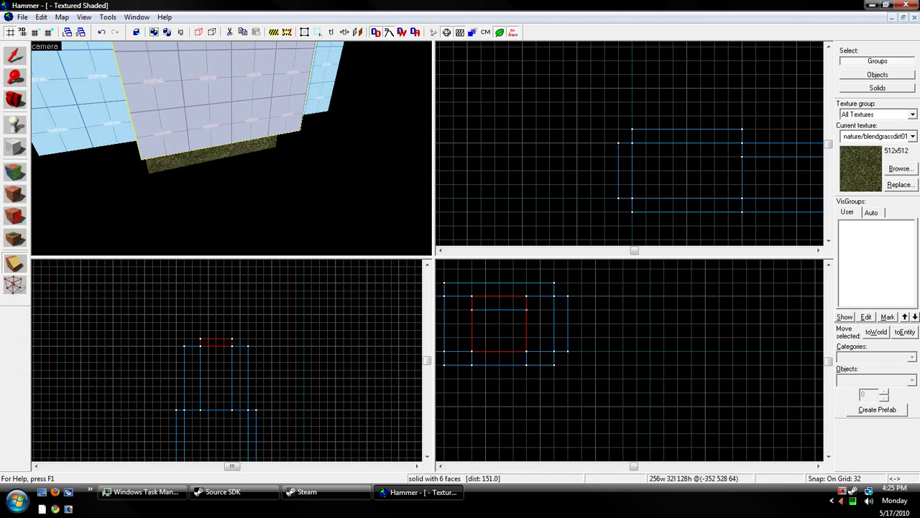
pyautogui.click(15, 54)
# Step: Lower the end wall's top edge to make it 96 units high, matching the passage opening, and deselect it
pyautogui.press('z')
pyautogui.press('w')
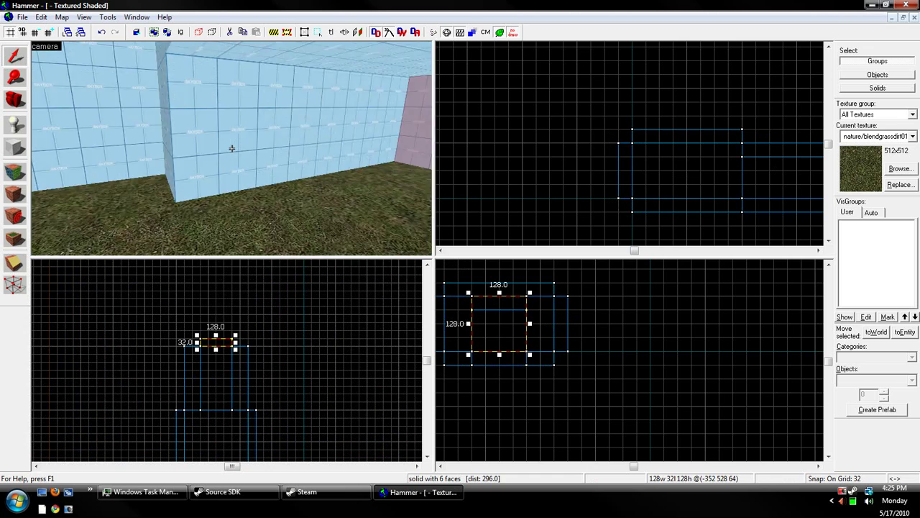
pyautogui.press('z')
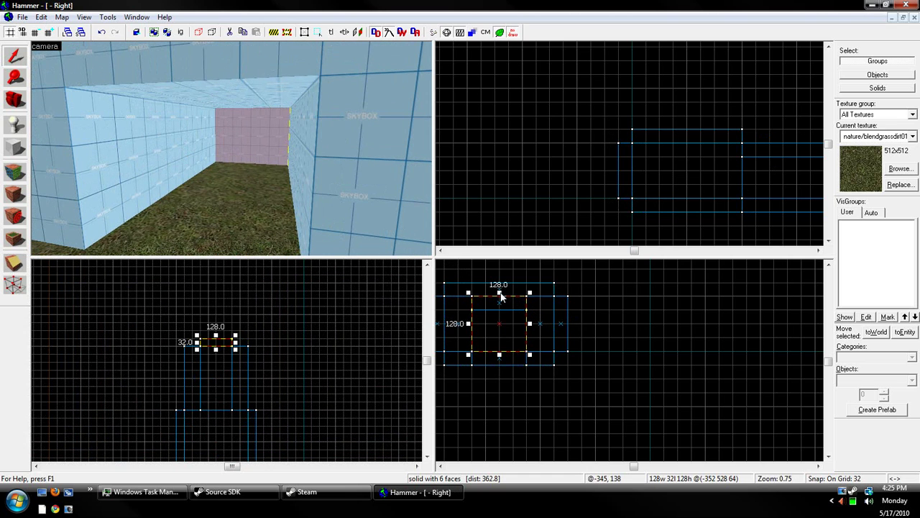
pyautogui.click(589, 343)
# Step: Examine the end wall closing the passage from outside the structure in the camera view
pyautogui.press('z')
pyautogui.press('s')
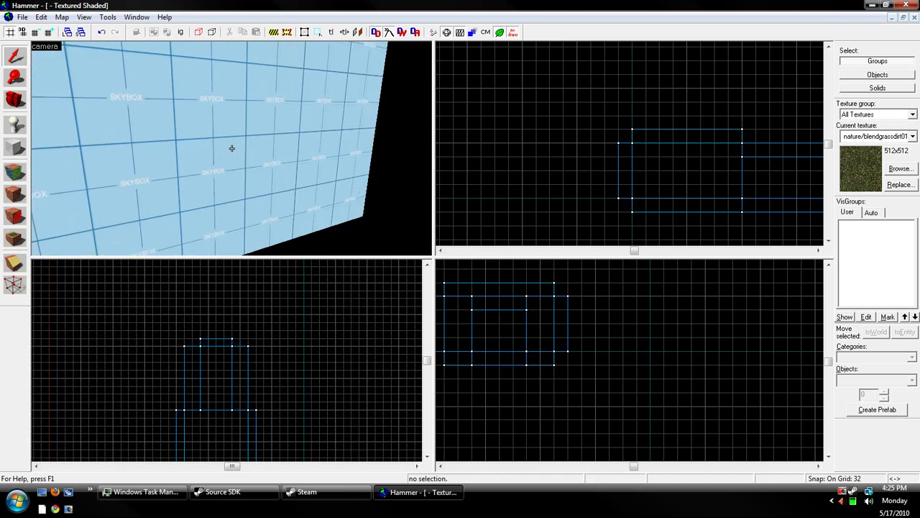
pyautogui.press('d')
pyautogui.press('z')
pyautogui.click(292, 171)
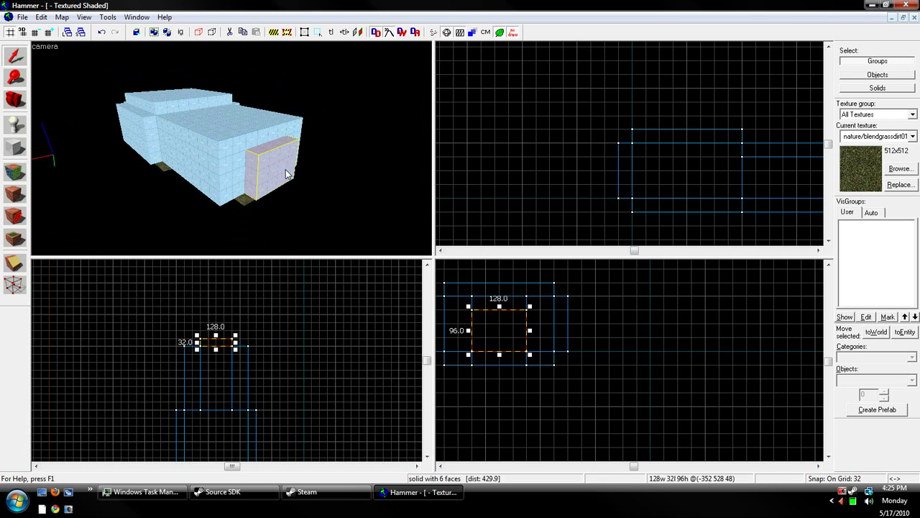
pyautogui.click(322, 173)
pyautogui.press('w')
pyautogui.click(242, 172)
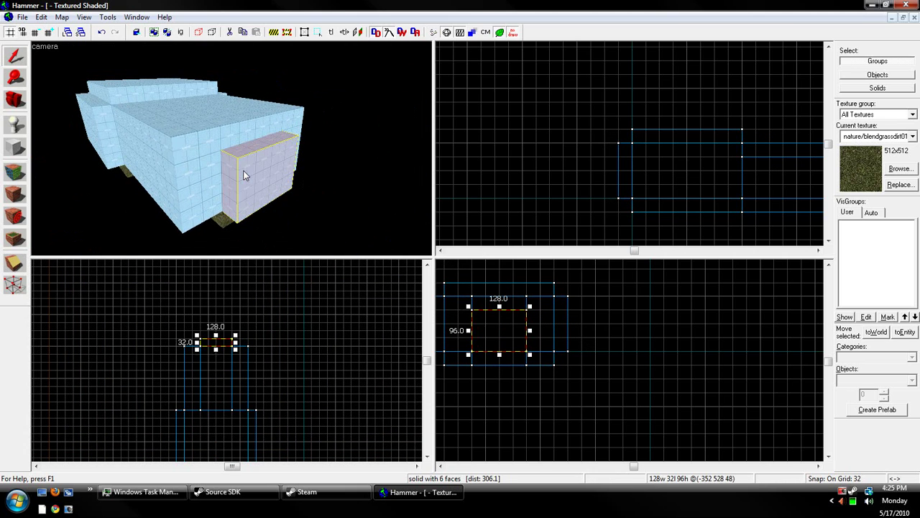
pyautogui.scroll(4, 189, 325)
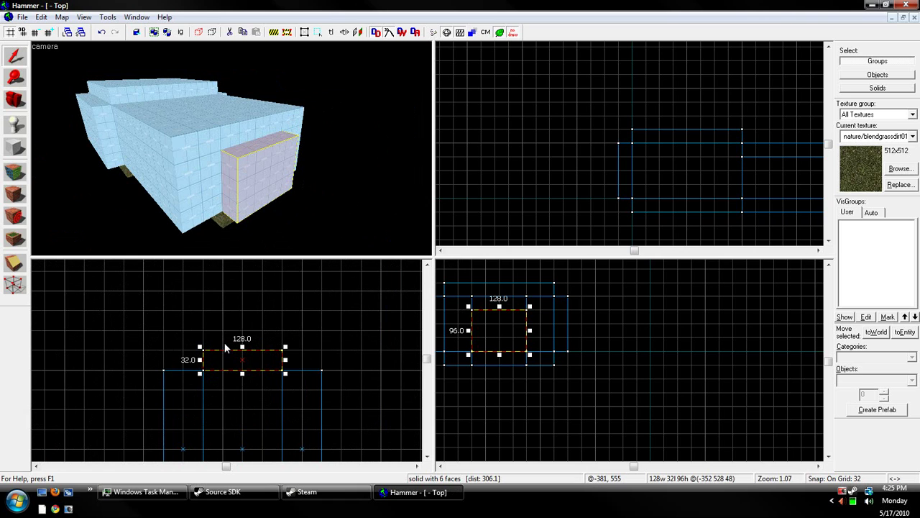
pyautogui.click(261, 242)
pyautogui.scroll(-3, 261, 242)
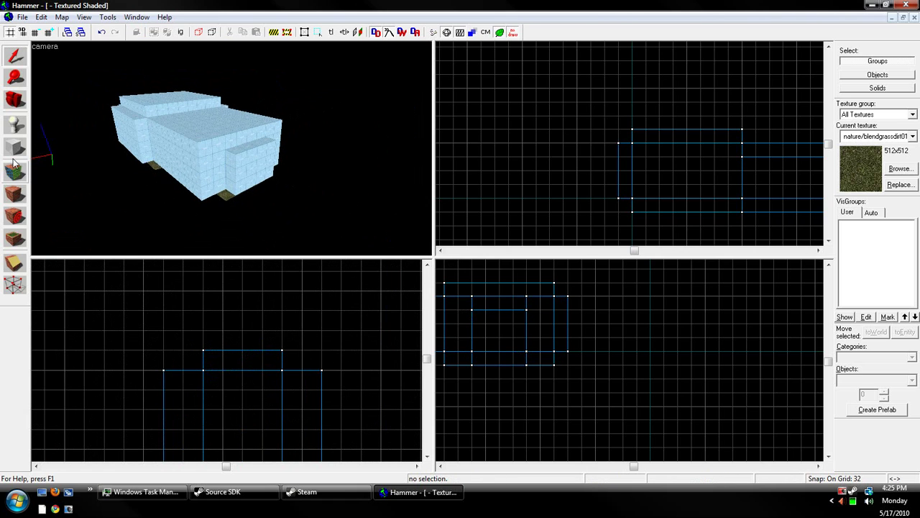
pyautogui.hotkey('shift', 'b')
pyautogui.scroll(-3, 255, 338)
pyautogui.scroll(-1, 255, 338)
pyautogui.scroll(-1, 187, 348)
pyautogui.scroll(-1, 155, 329)
pyautogui.moveTo(148, 319); pyautogui.dragTo(198, 368)
pyautogui.scroll(-4, 546, 356)
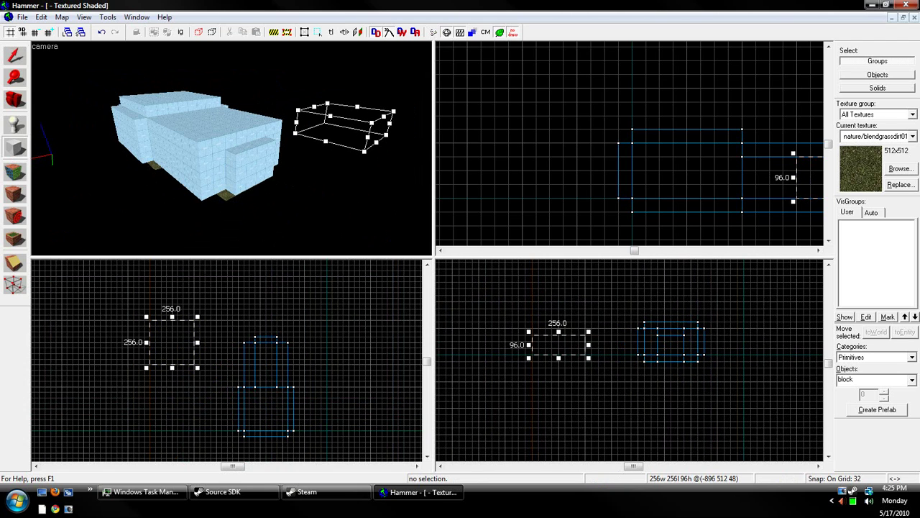
pyautogui.click(24, 61)
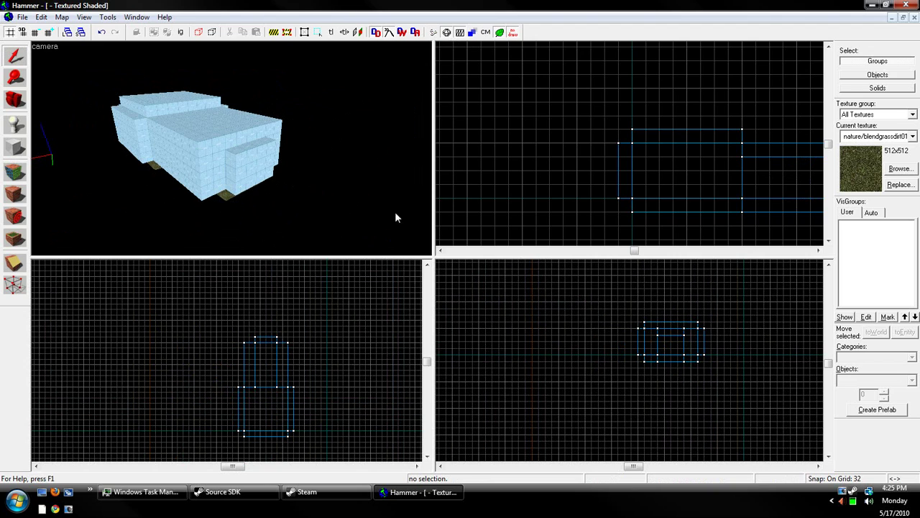
# Step: Place an info_player_start entity on the room's grass floor
pyautogui.press('w')
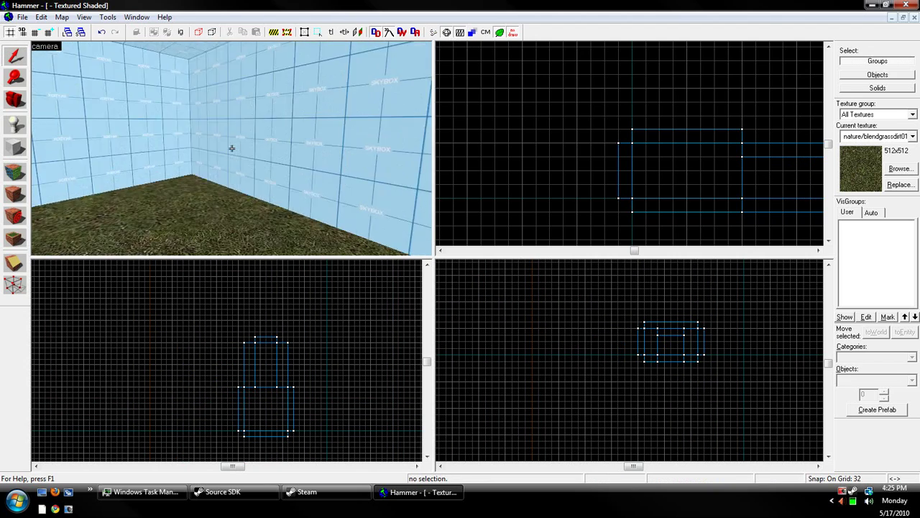
pyautogui.click(15, 123)
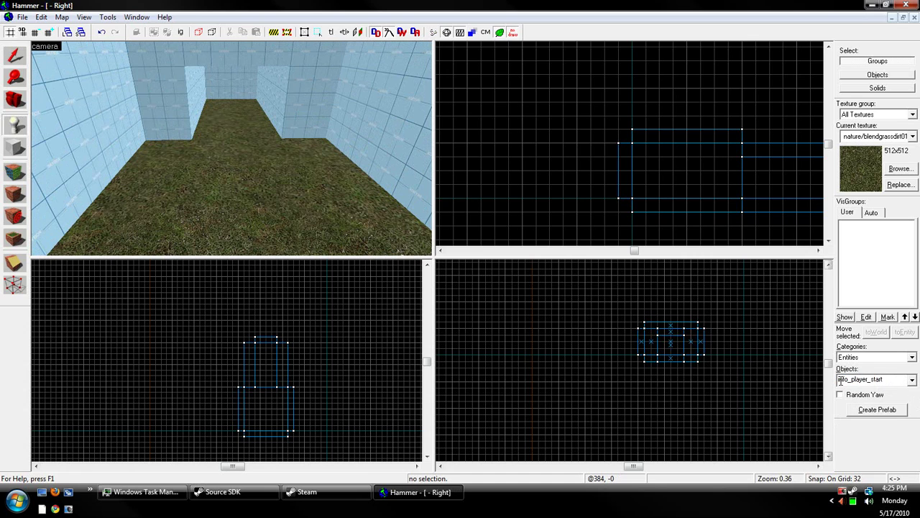
pyautogui.click(910, 380)
pyautogui.click(904, 392)
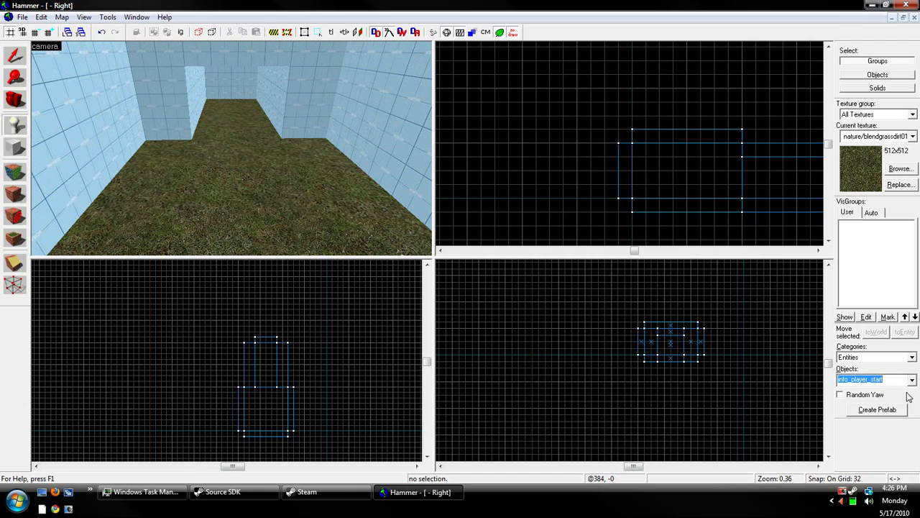
pyautogui.click(271, 231)
pyautogui.click(16, 57)
# Step: Remove the placed player start and put it back closer to the room's side wall
pyautogui.press('s')
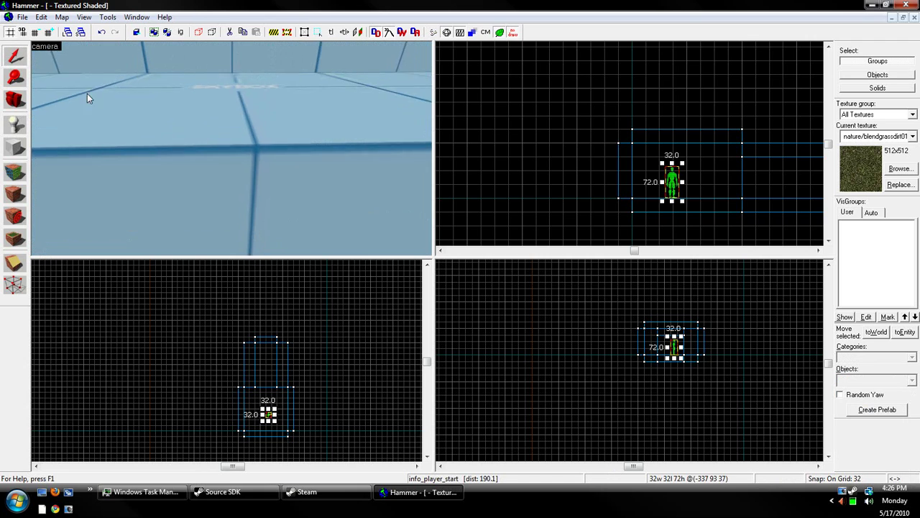
pyautogui.press('w')
pyautogui.hotkey('ctrl', 'x')
pyautogui.hotkey('ctrl', 'v')
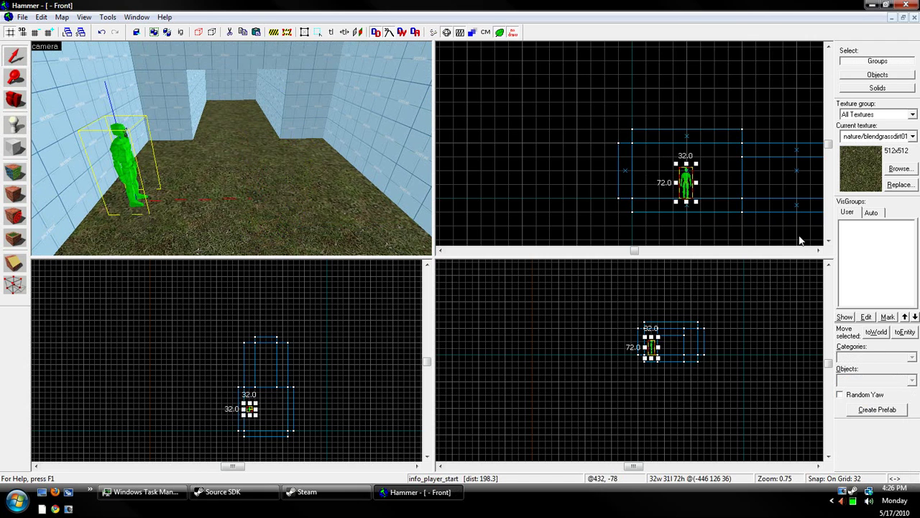
# Step: Reduce the grid to 16 units, move the player start against the side wall at -464 160 36, and deselect it
pyautogui.scroll(5, 257, 402)
pyautogui.moveTo(233, 428); pyautogui.dragTo(229, 407)
pyautogui.click(234, 409)
pyautogui.press('[')
pyautogui.press('Escape')
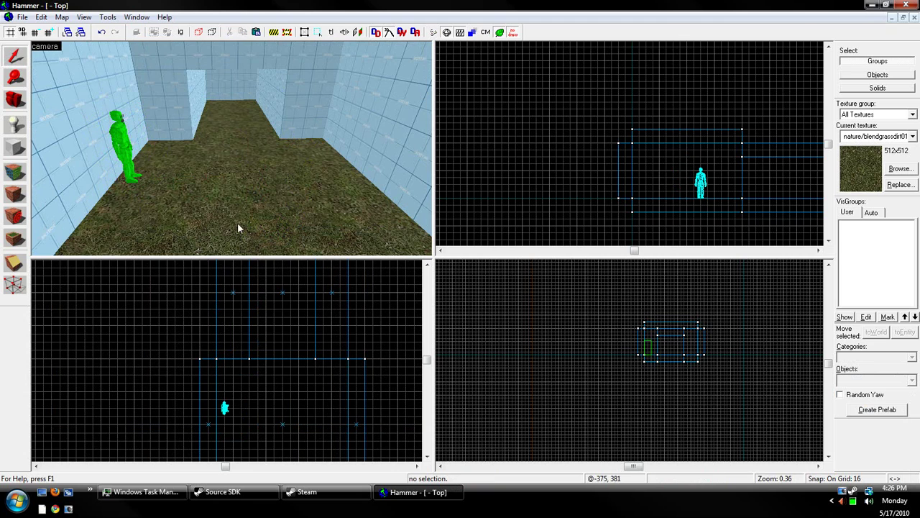
# Step: Examine the player start's placement and facing direction inside the room from several camera angles
pyautogui.press('w')
pyautogui.press('z')
pyautogui.click(179, 202)
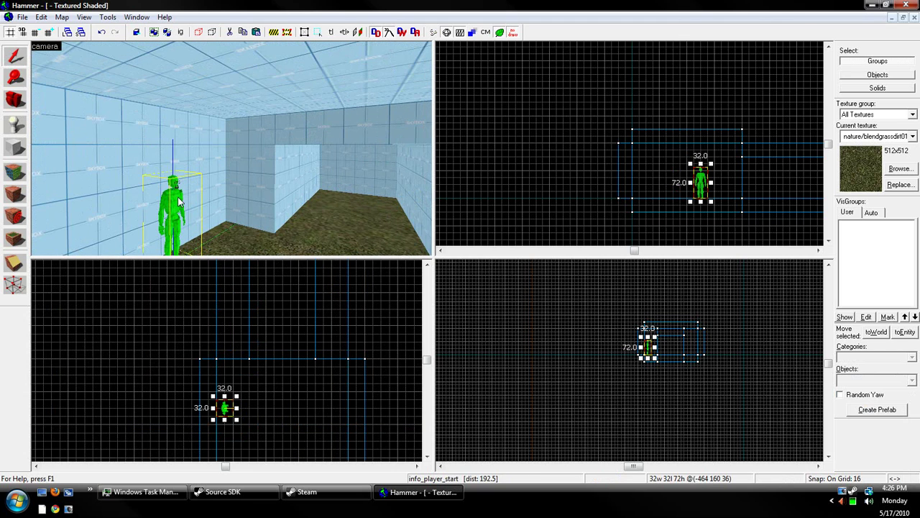
pyautogui.press('a')
pyautogui.press('z')
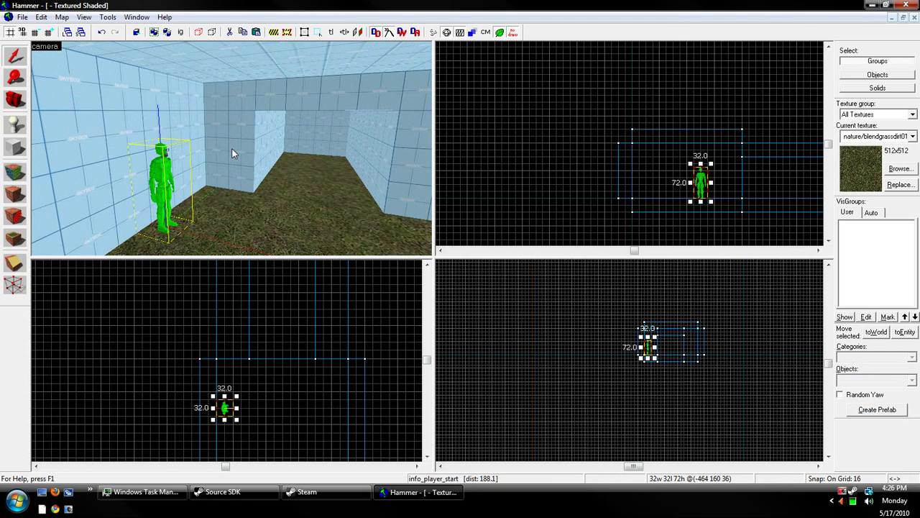
pyautogui.press('a')
pyautogui.press('z')
pyautogui.press('s')
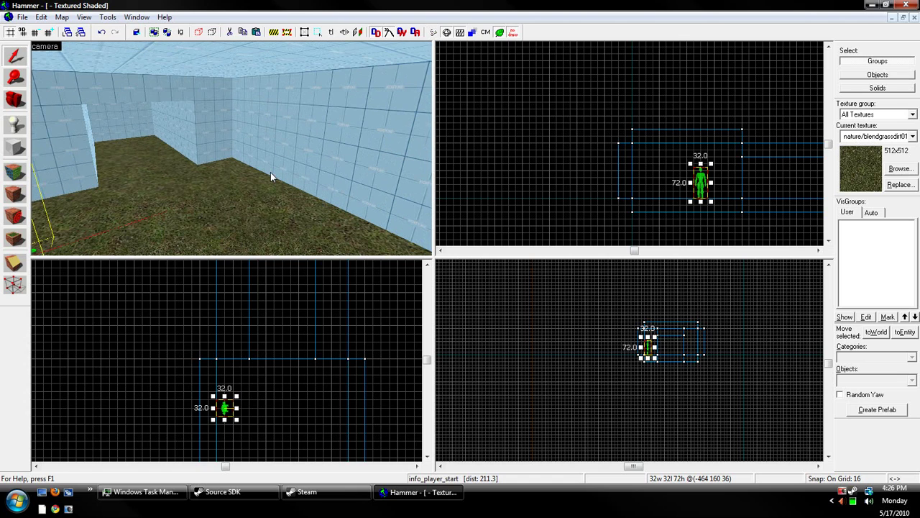
pyautogui.click(541, 167)
pyautogui.press('a')
pyautogui.click(17, 149)
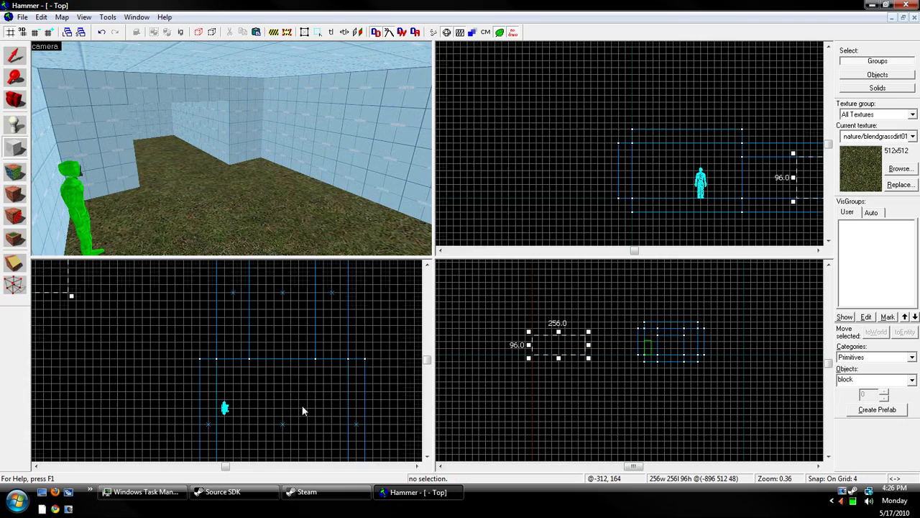
pyautogui.scroll(6, 291, 381)
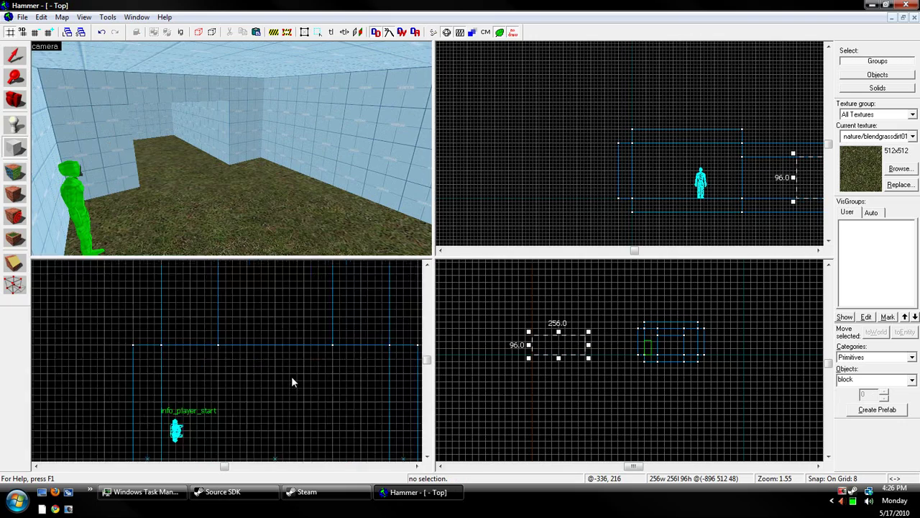
pyautogui.scroll(-6, 299, 368)
pyautogui.click(912, 381)
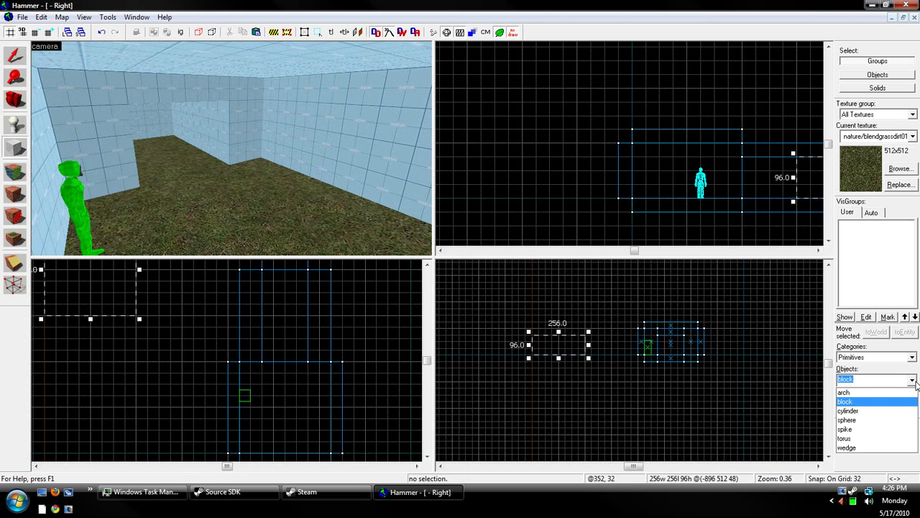
pyautogui.click(916, 385)
pyautogui.click(14, 56)
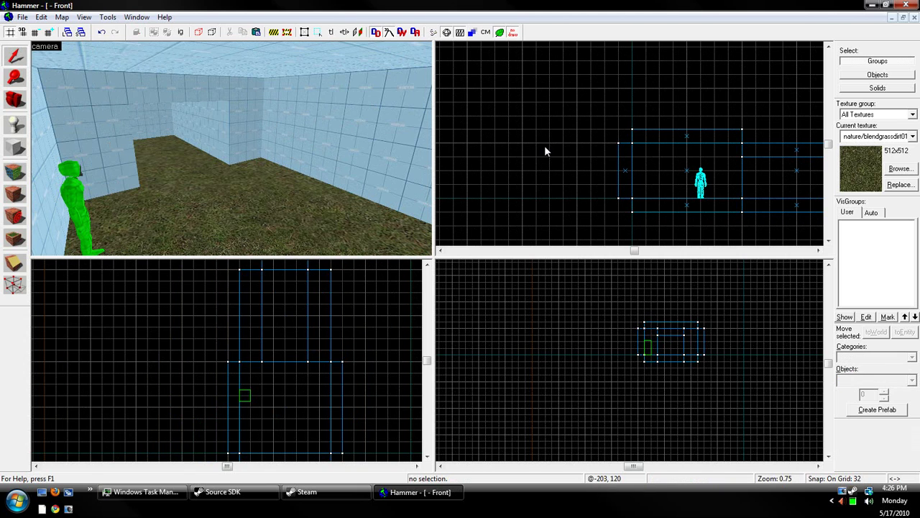
pyautogui.scroll(-3, 545, 151)
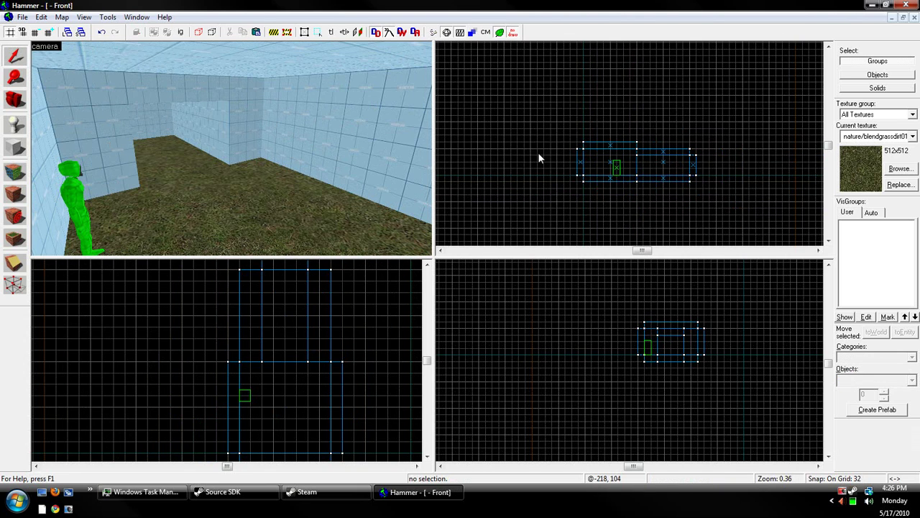